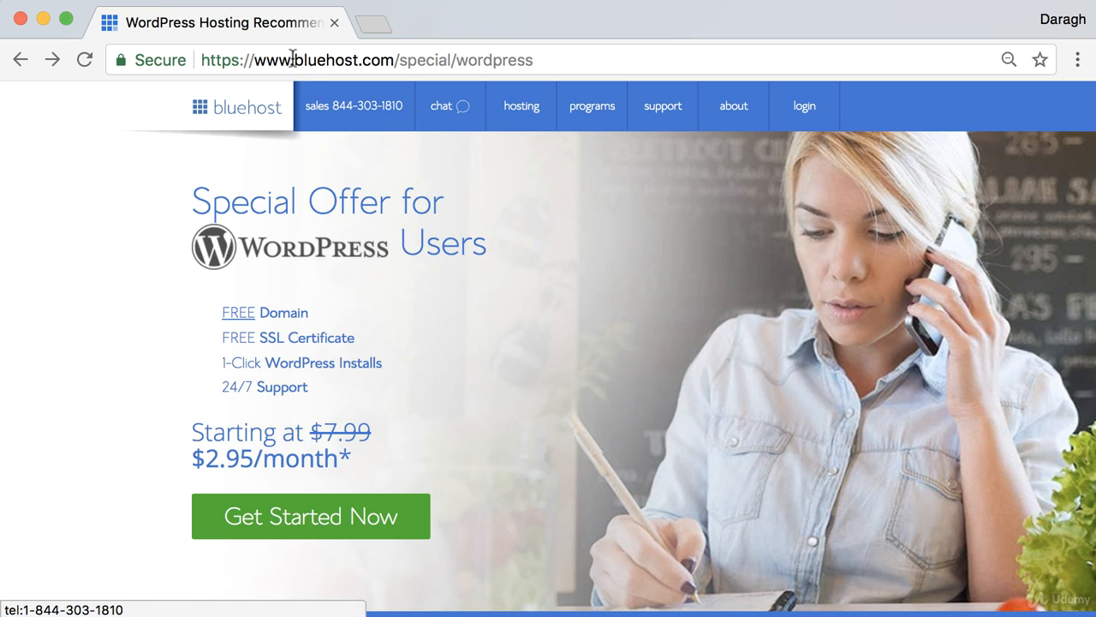
drag(254, 60, 394, 60)
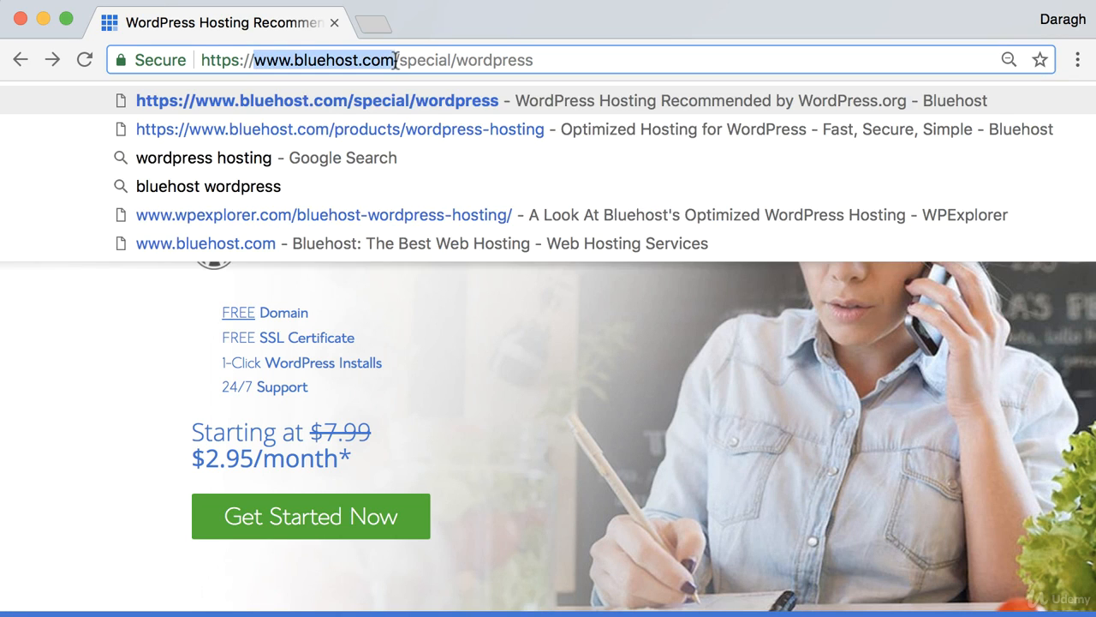
click(154, 345)
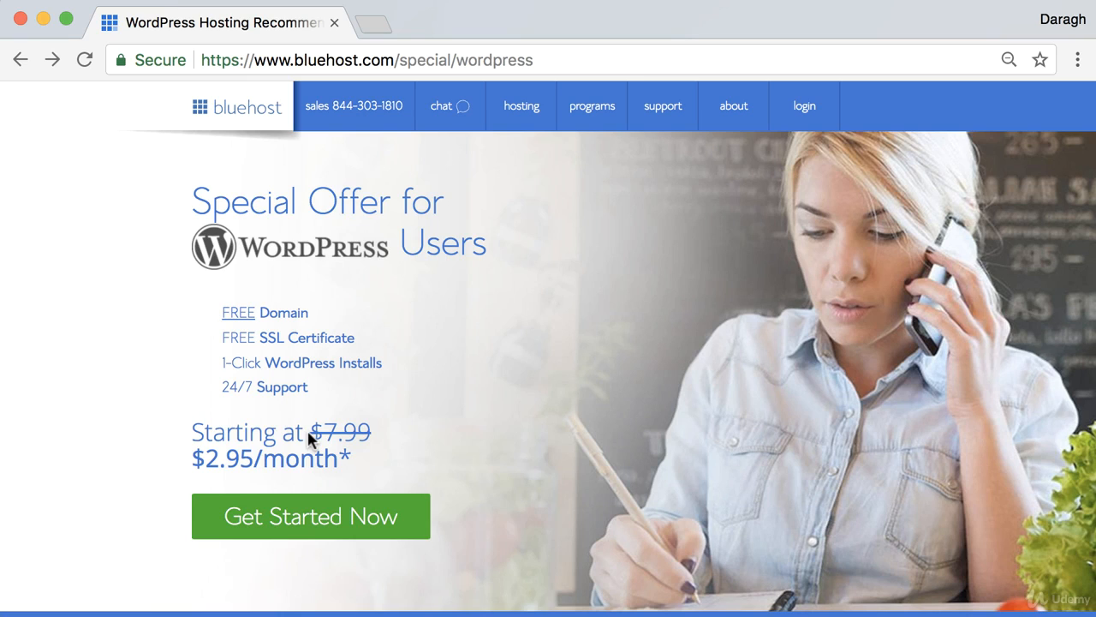
Step: Get started with the WordPress hosting offer and select the basic plan at $2.95 per month
click(309, 528)
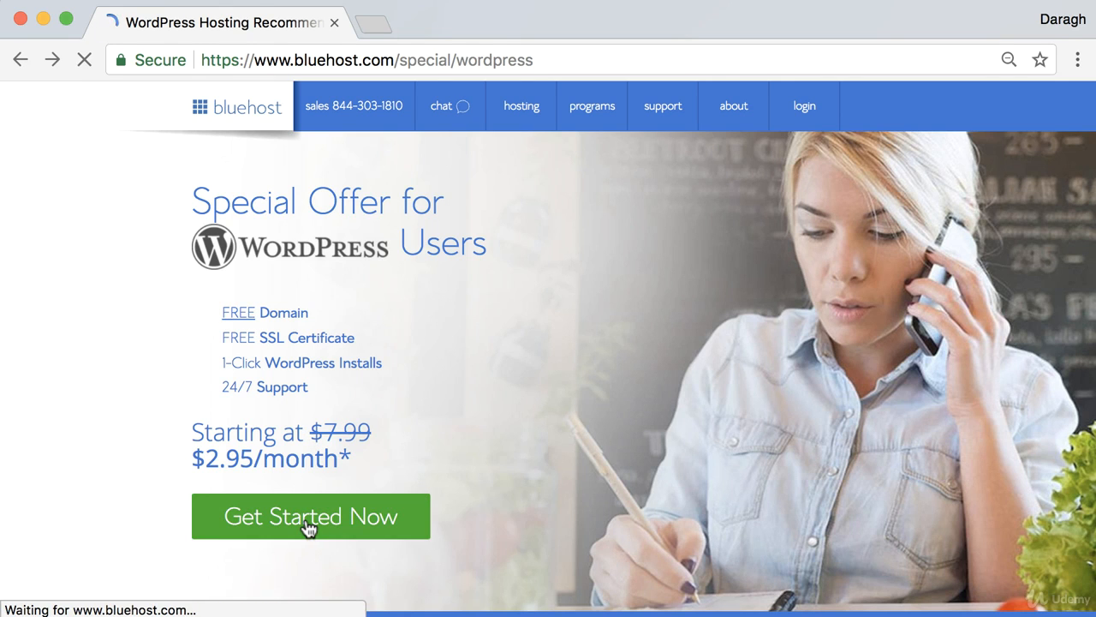
scroll(202, 371, down, 2)
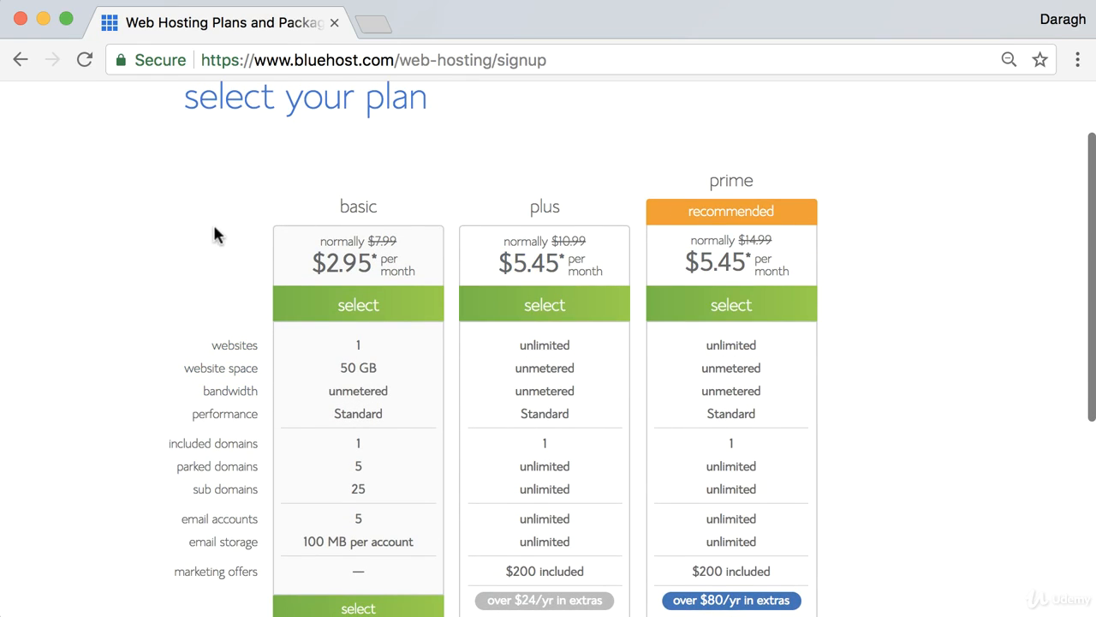
scroll(381, 213, down, 2)
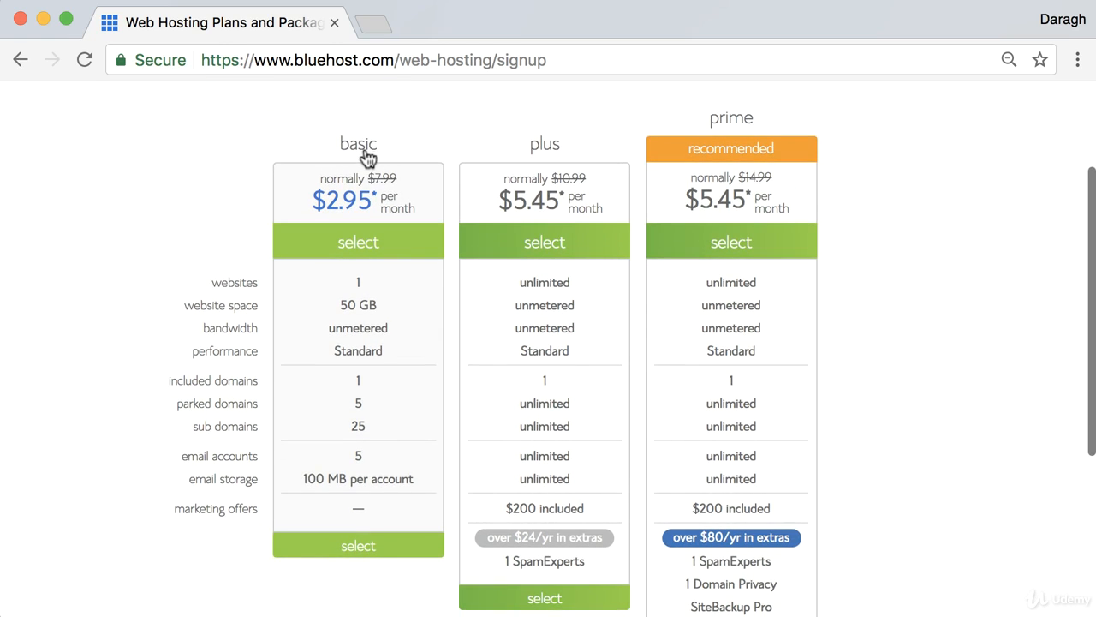
scroll(374, 214, down, 1)
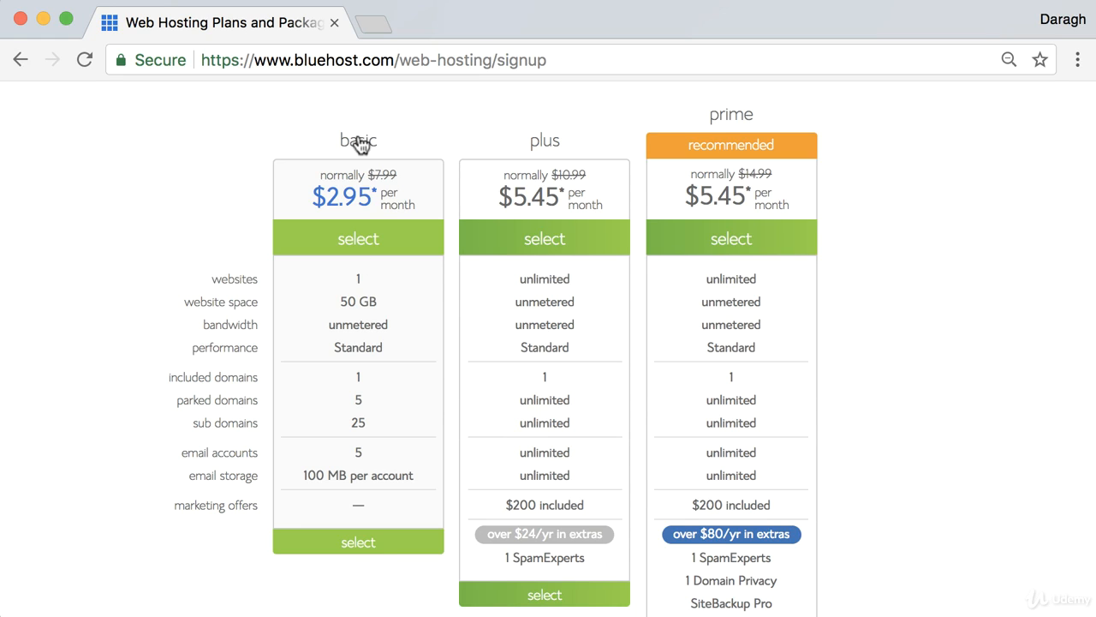
click(363, 544)
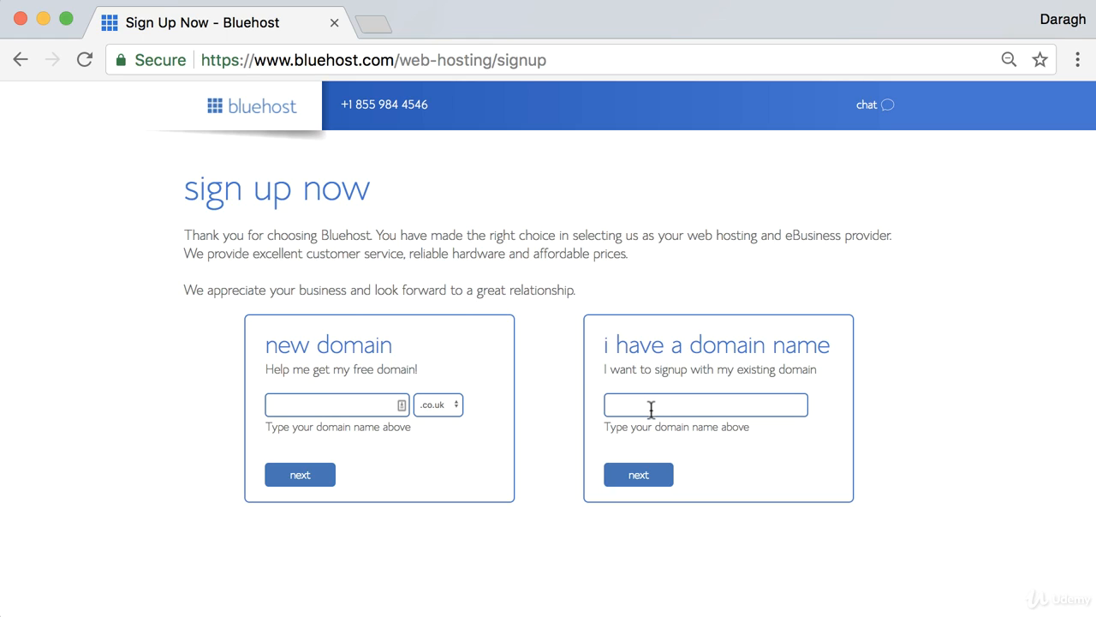
Step: Enter wpsetupdemo as the name of the new free domain
click(369, 406)
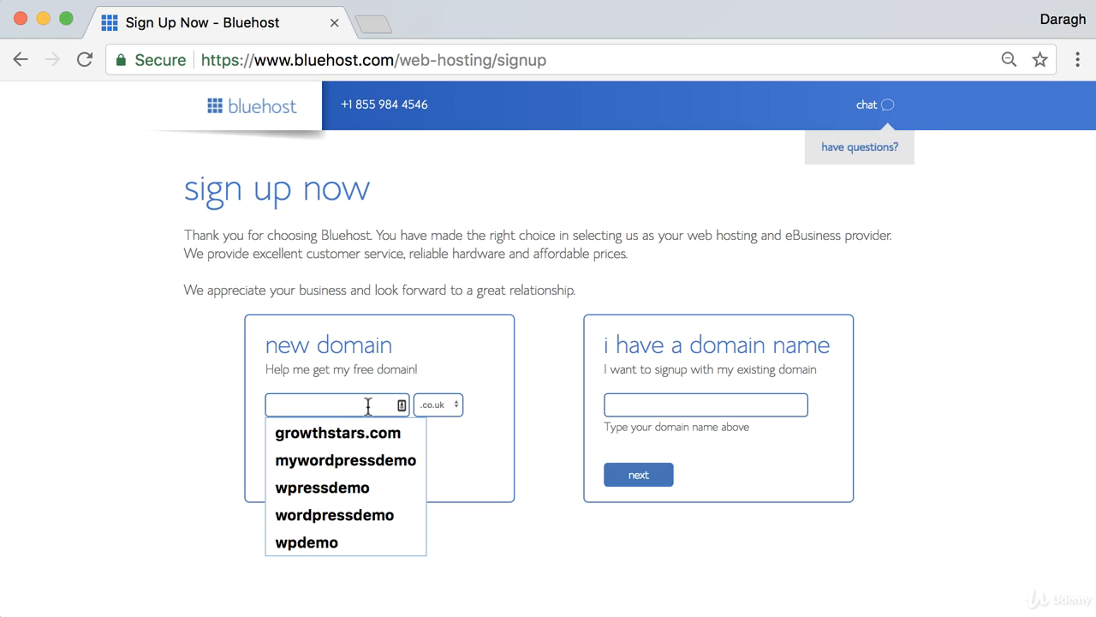
click(380, 458)
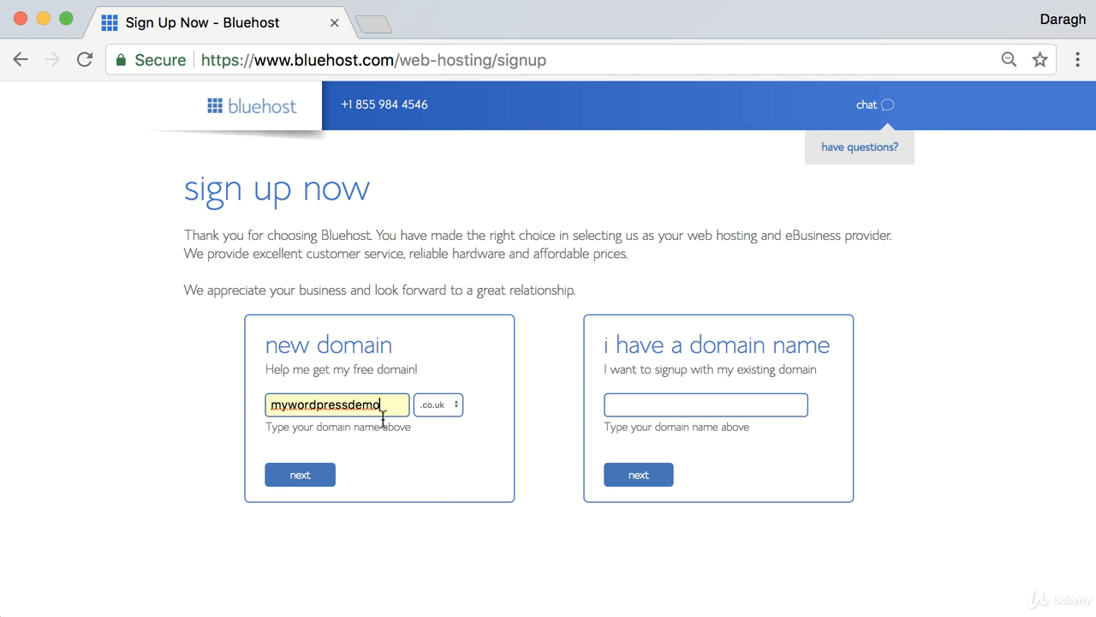
drag(383, 404, 218, 399)
text(w)
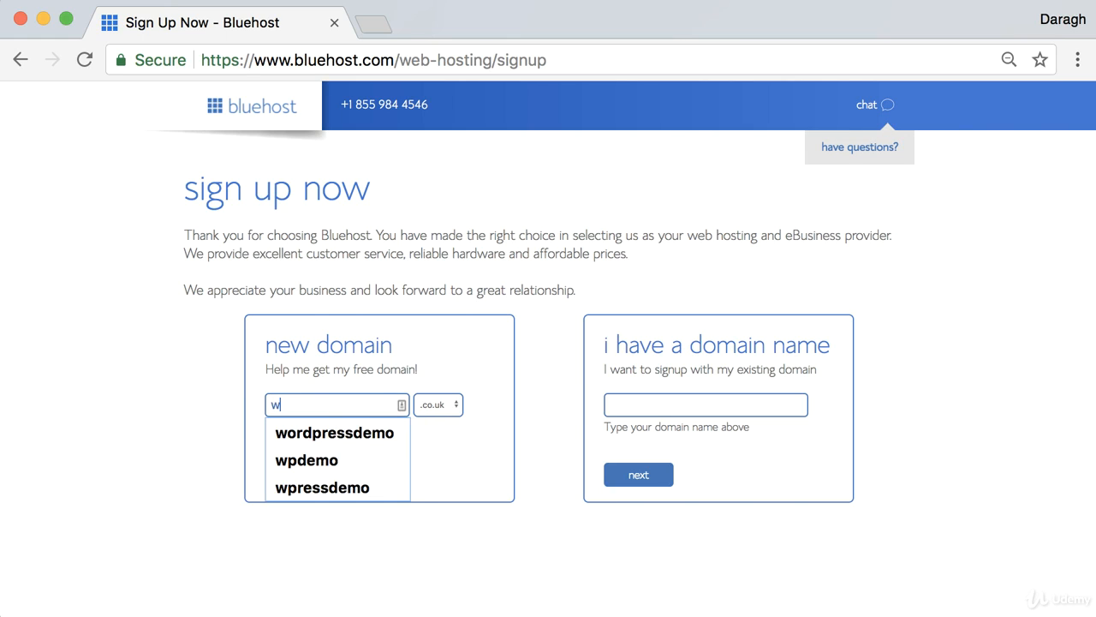
text(psetupdemo)
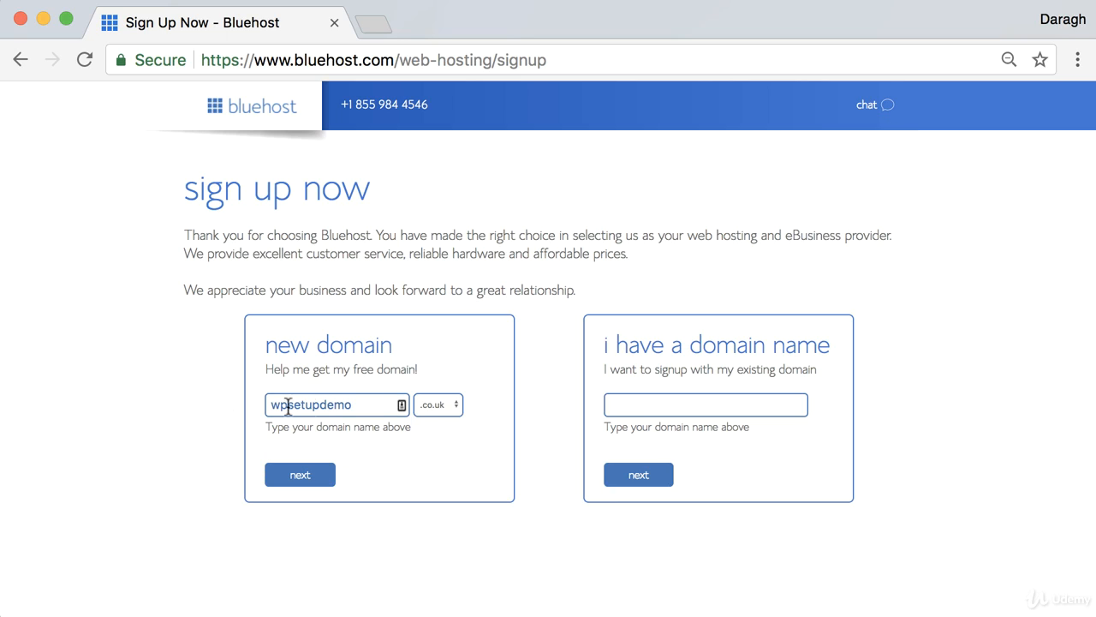
Step: Choose the .com extension for the new domain and continue to account creation
click(448, 405)
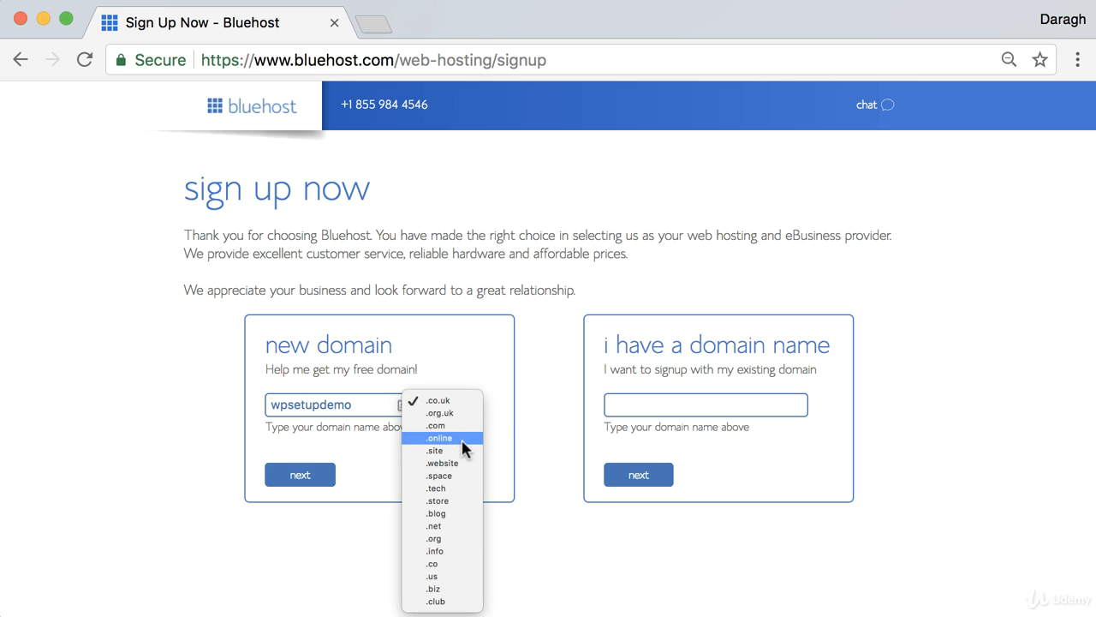
click(459, 425)
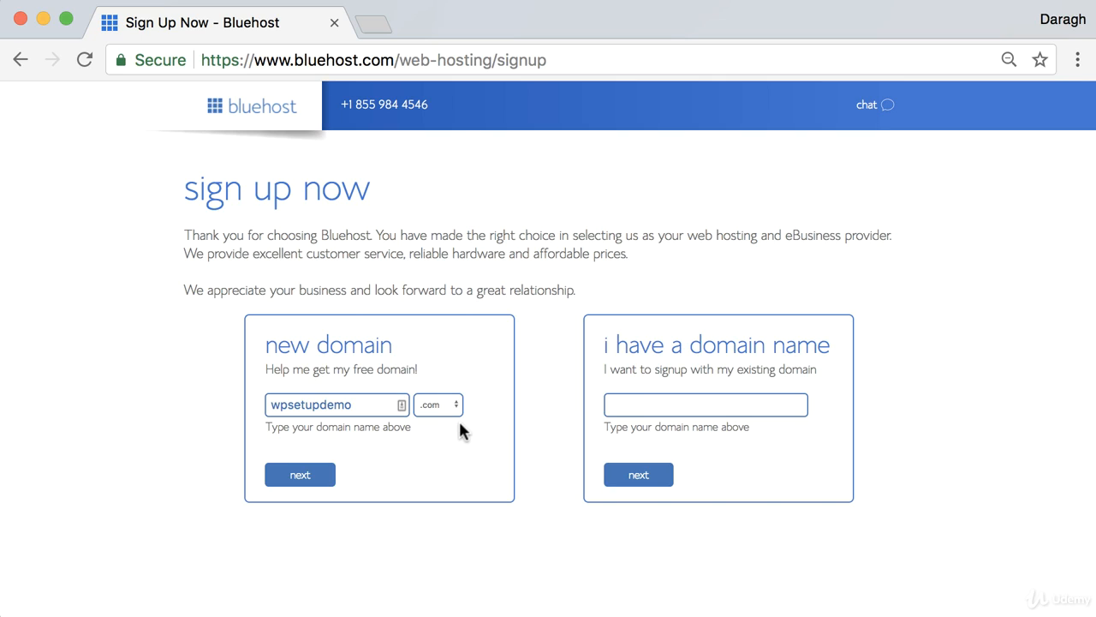
click(458, 406)
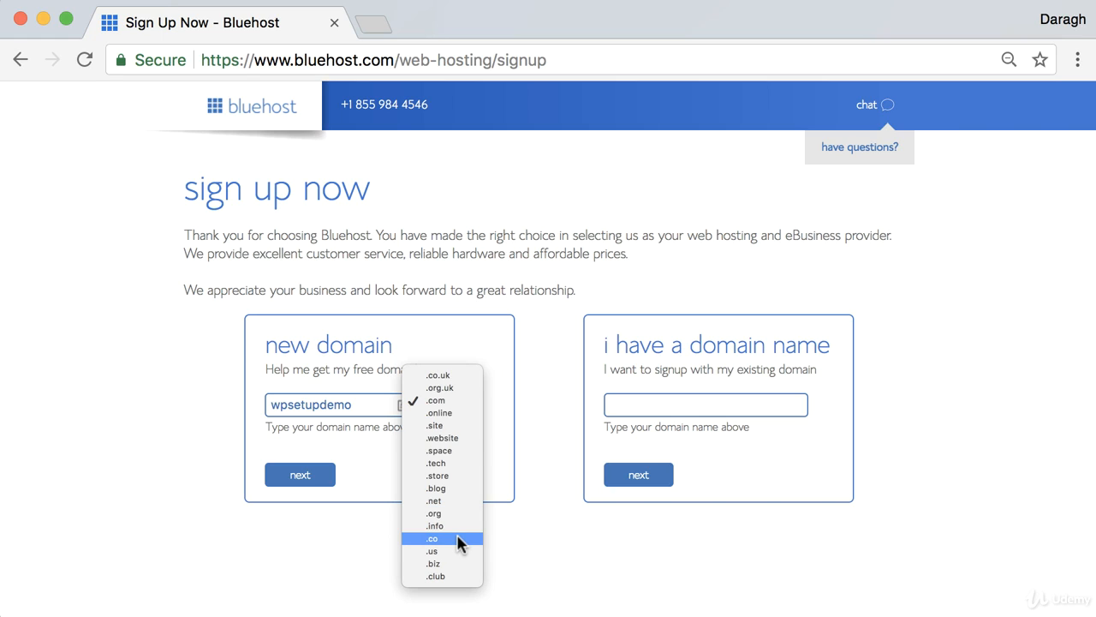
click(476, 399)
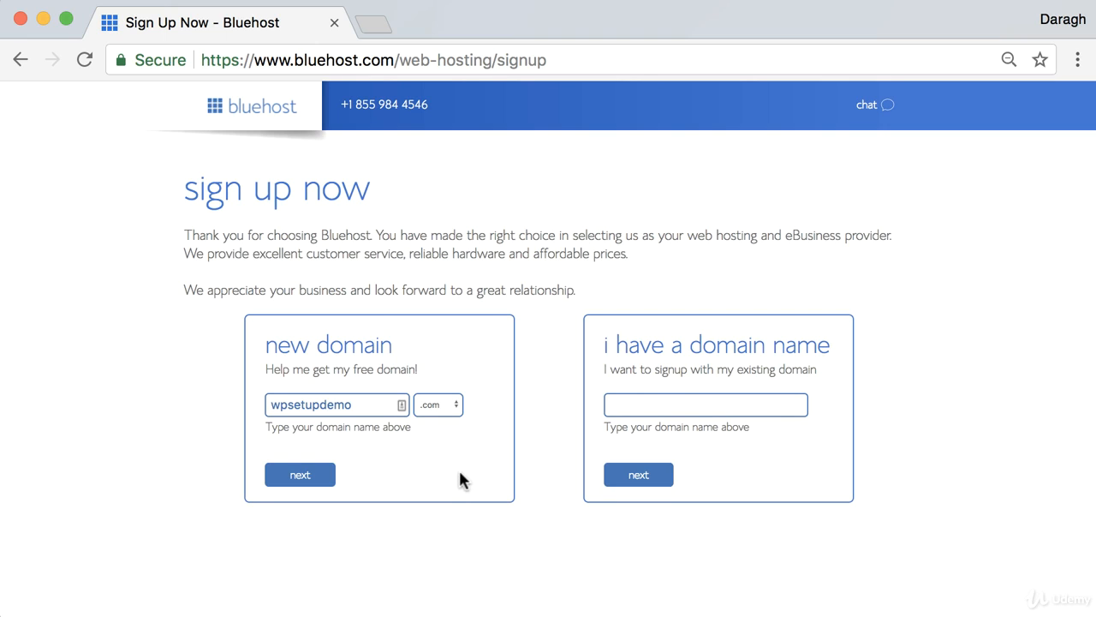
click(301, 476)
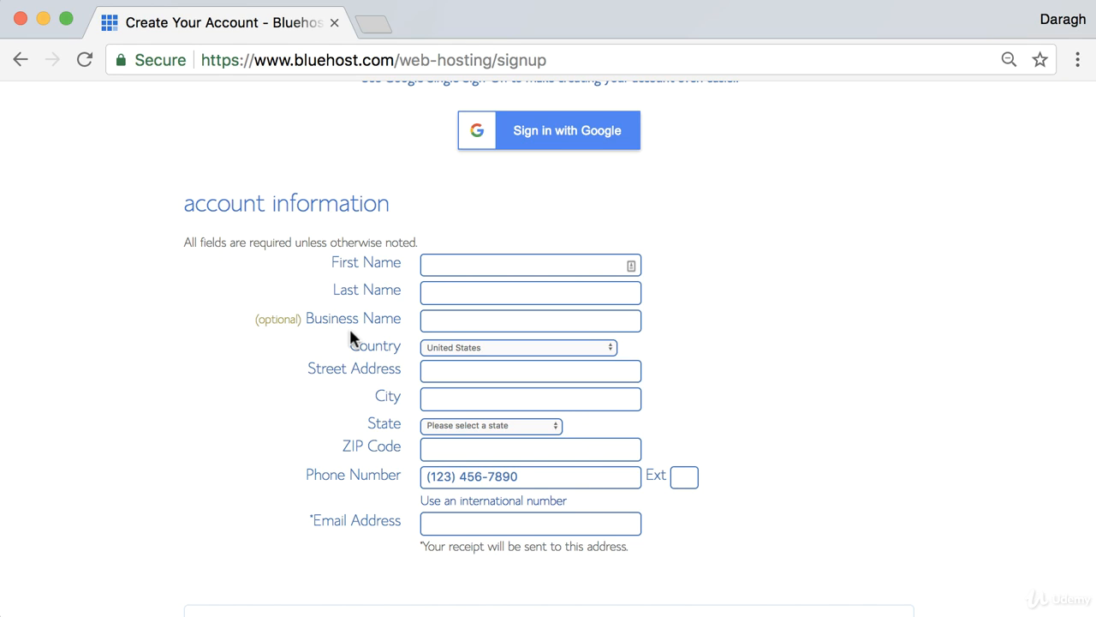
Step: Fill in the account information with the customer's name, business name, postal address, phone number and email address
click(477, 263)
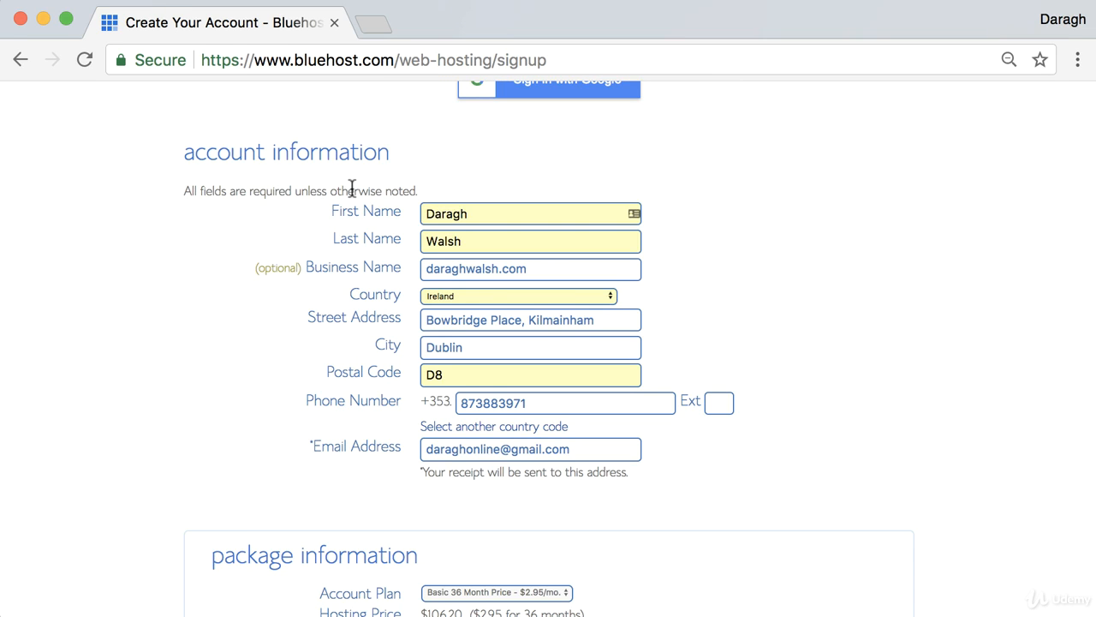
scroll(352, 188, down, 5)
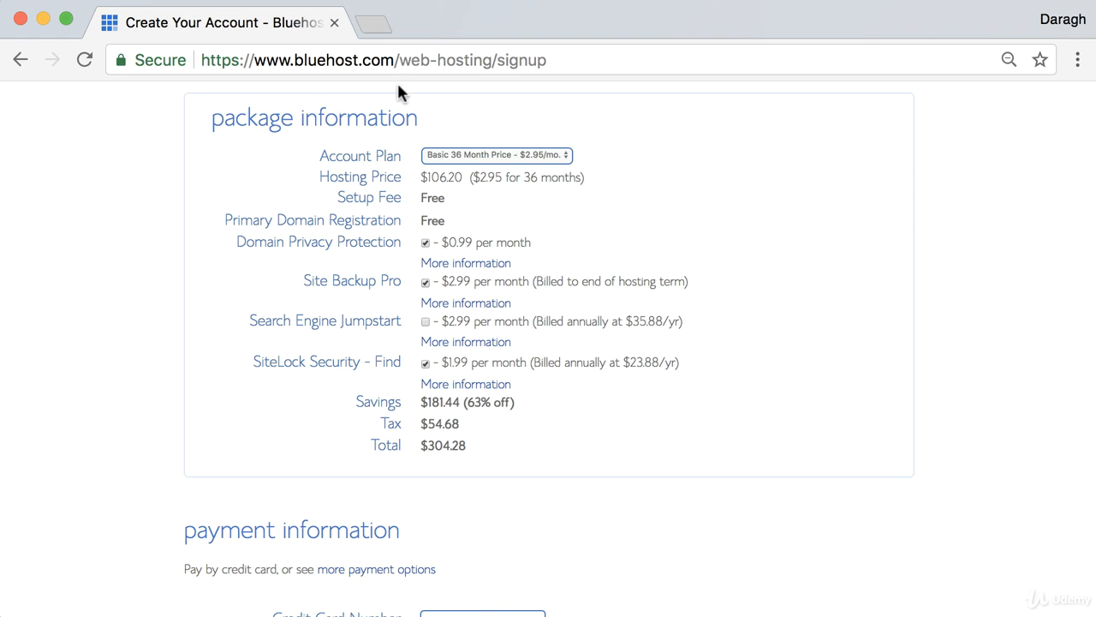
Step: Open the whois.com record for growthstars.com in a new tab and examine its domain information and registrant contact details
click(374, 26)
text(https://www.whois.com/whois/growthstars.com)
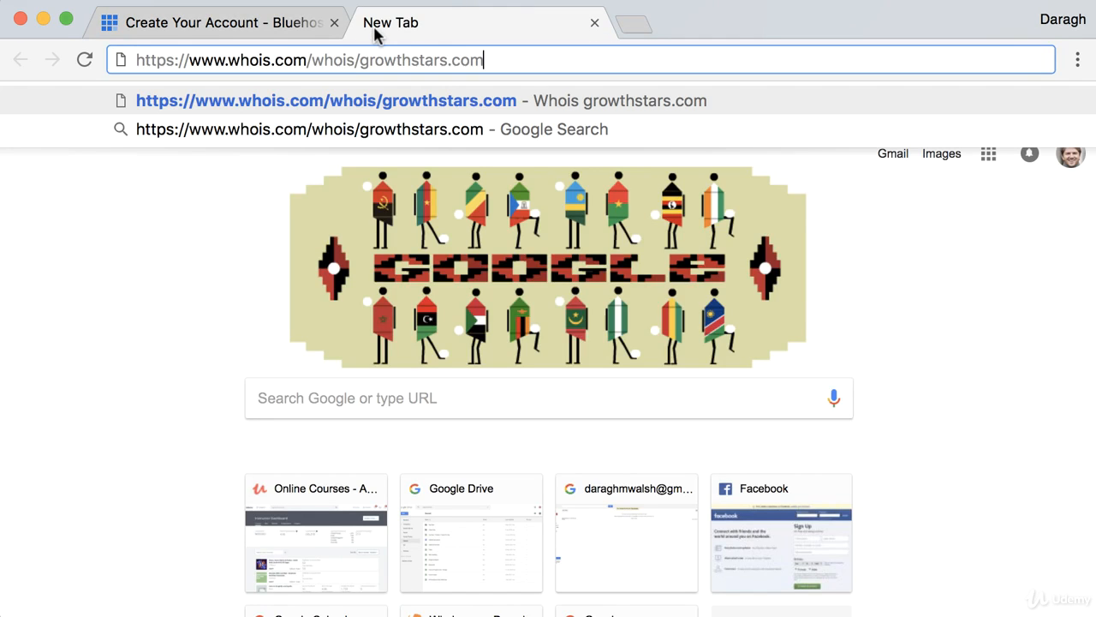
key(Return)
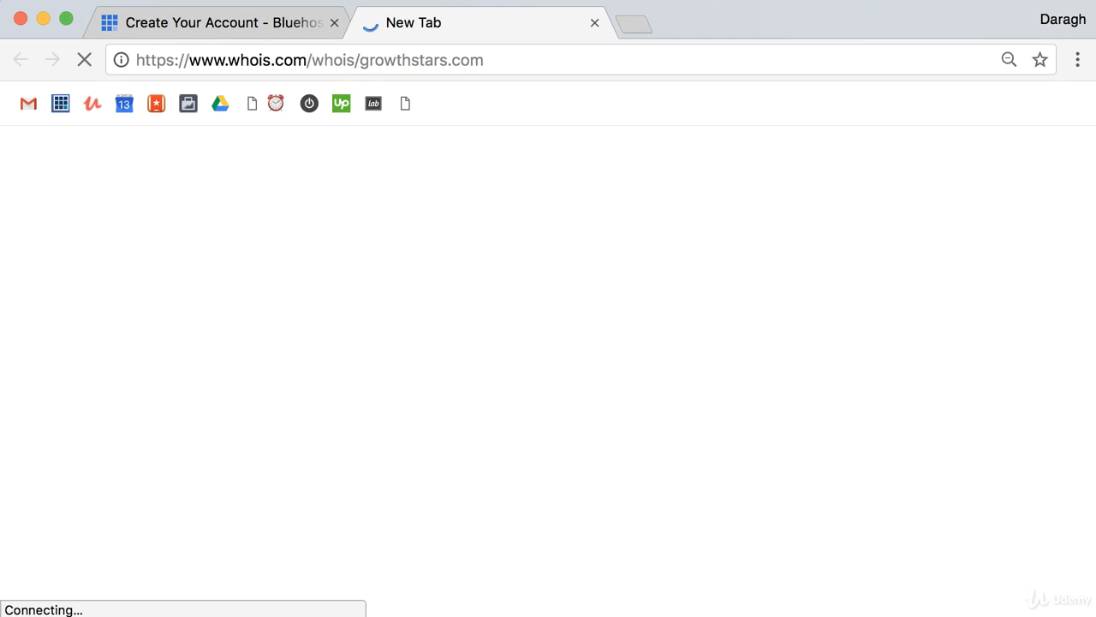
drag(180, 329, 294, 331)
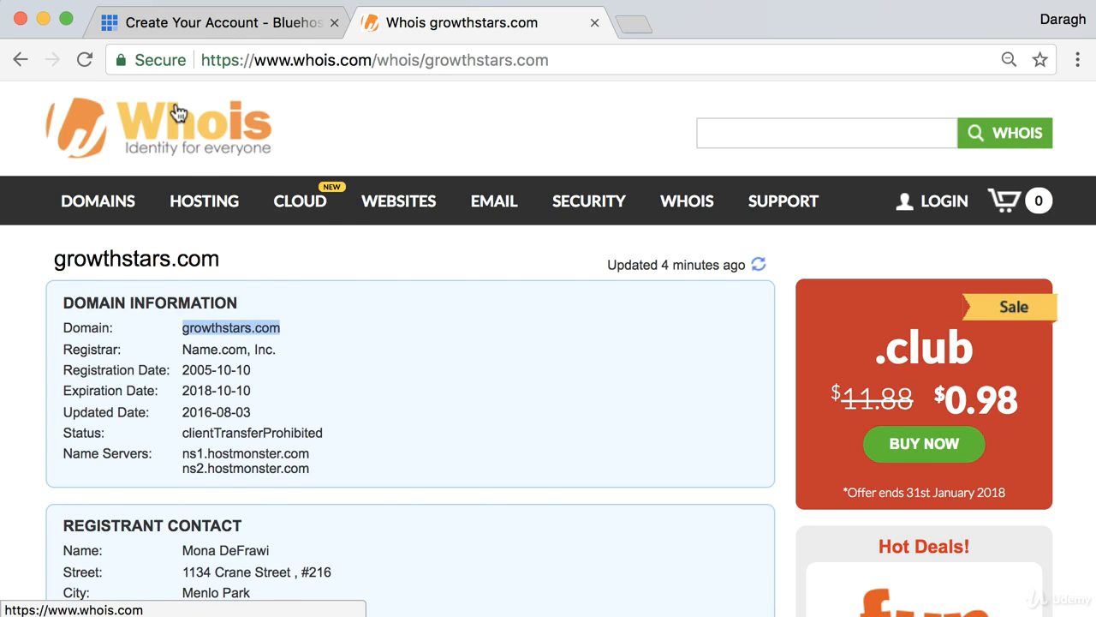
scroll(397, 448, down, 5)
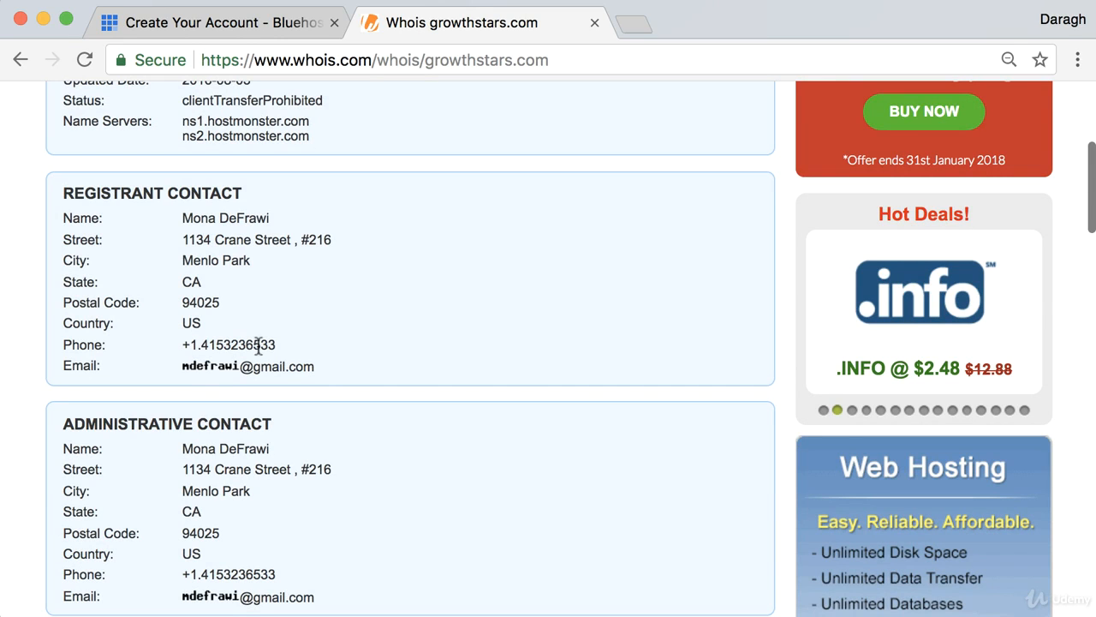
Step: Return to the Bluehost signup form, remove Domain Privacy Protection from the package, and close the Whois page
click(288, 32)
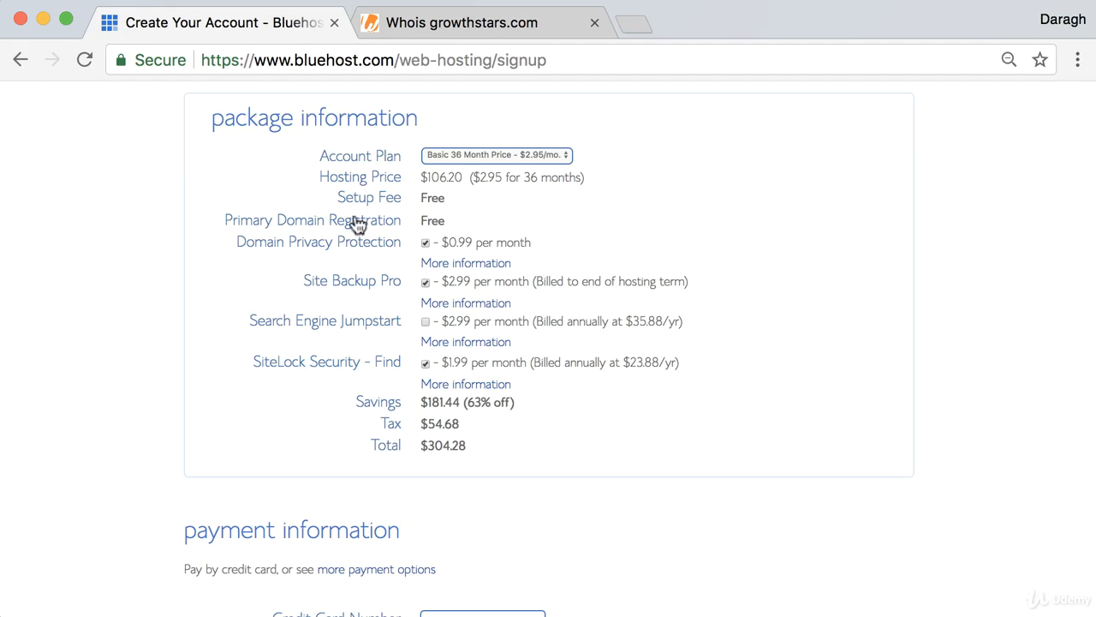
scroll(403, 248, up, 5)
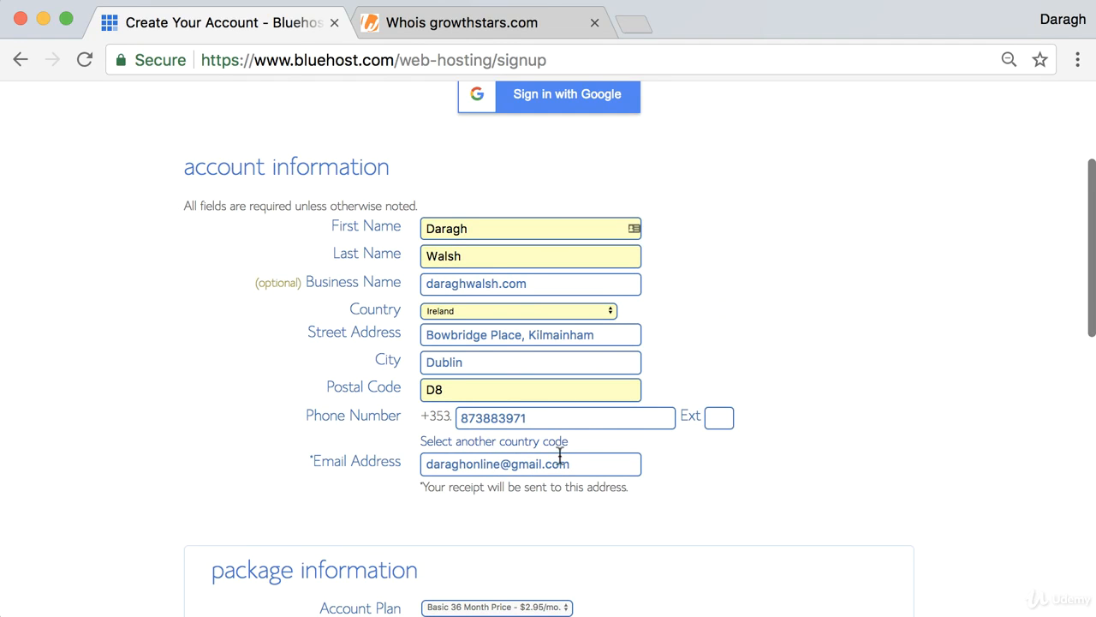
scroll(558, 454, down, 5)
scroll(560, 455, down, 3)
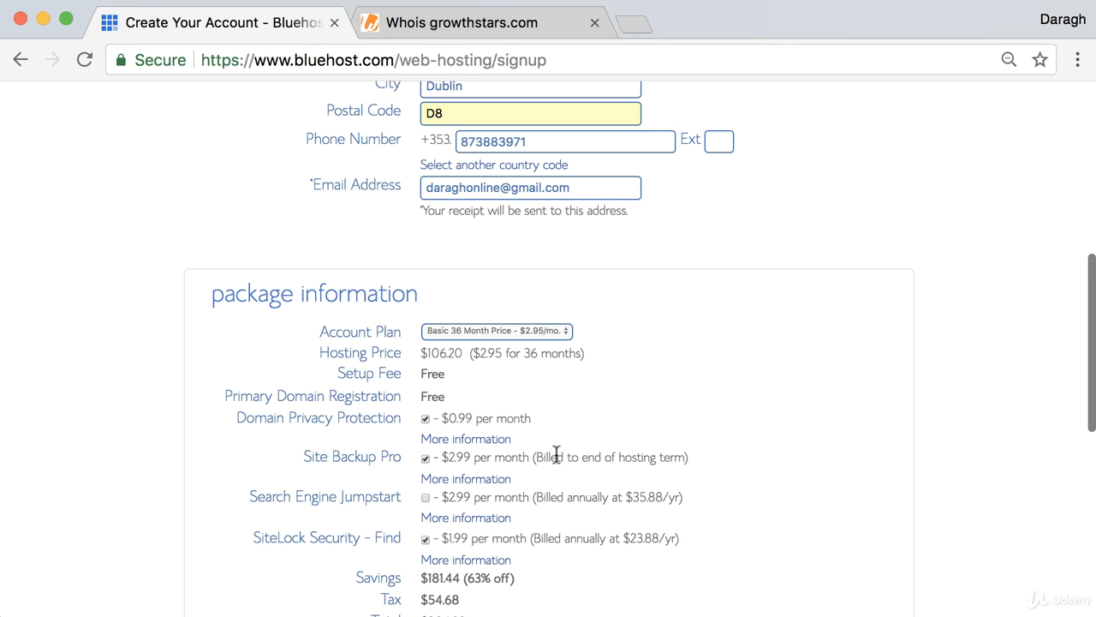
scroll(557, 454, down, 1)
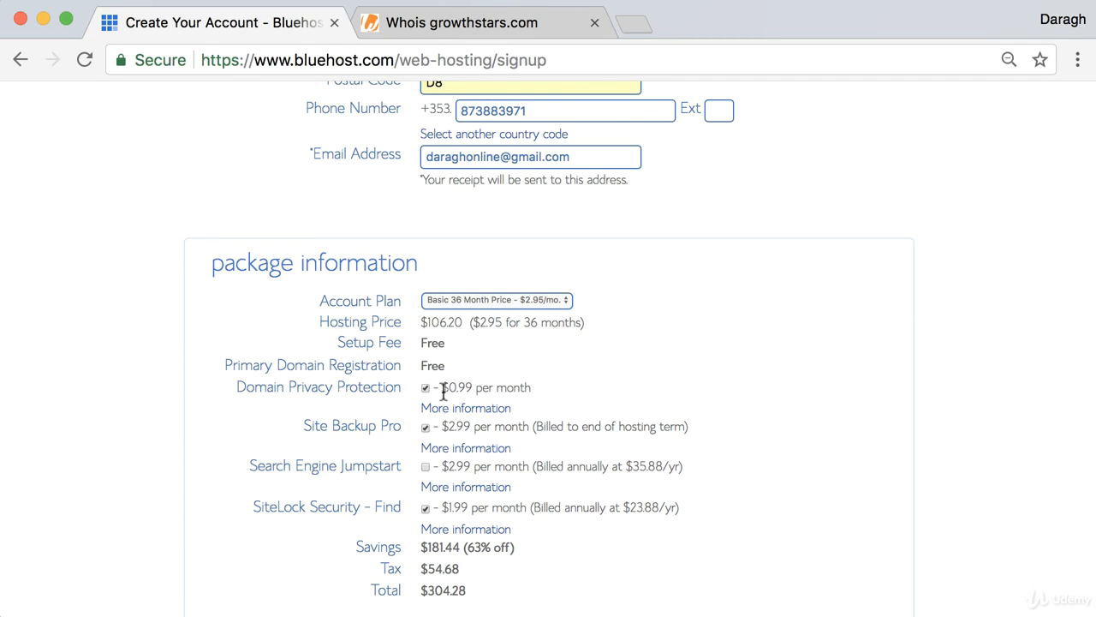
scroll(516, 386, up, 2)
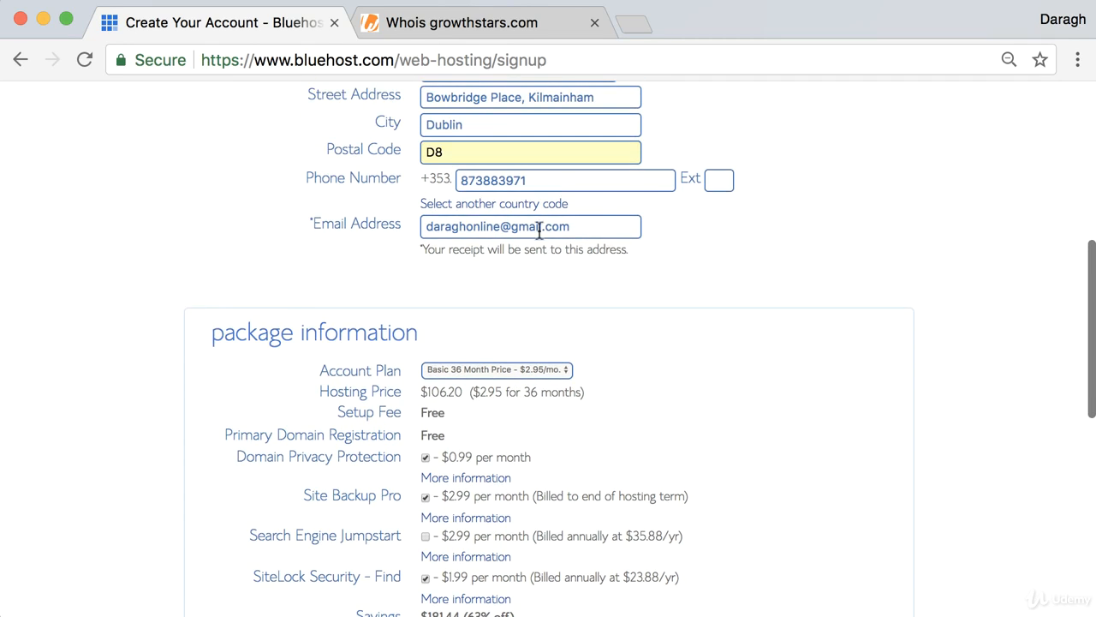
scroll(486, 380, down, 6)
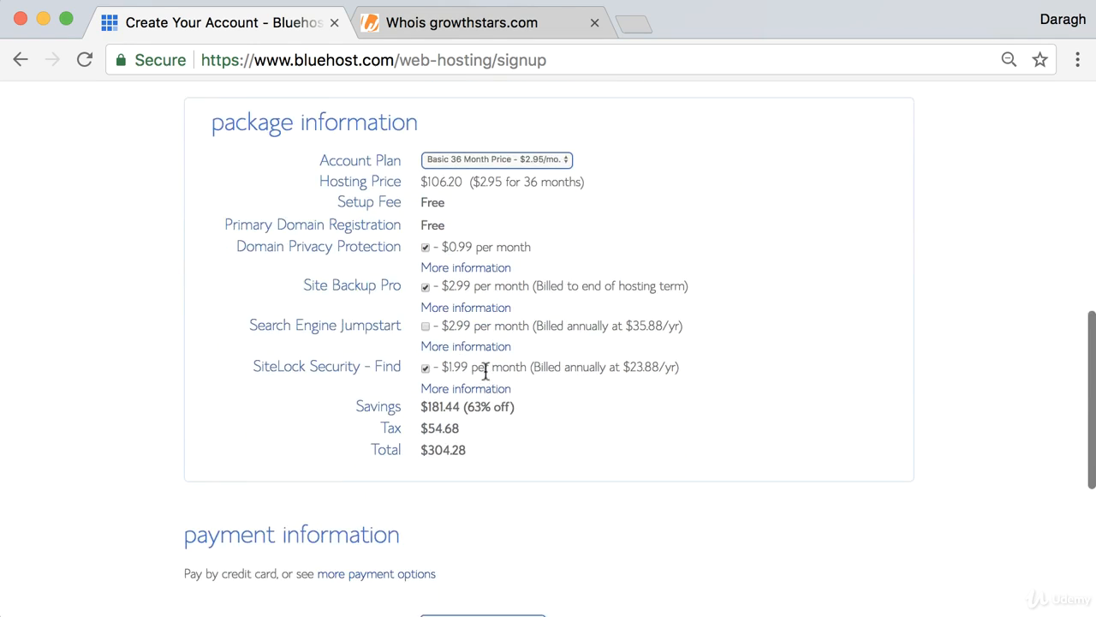
click(424, 242)
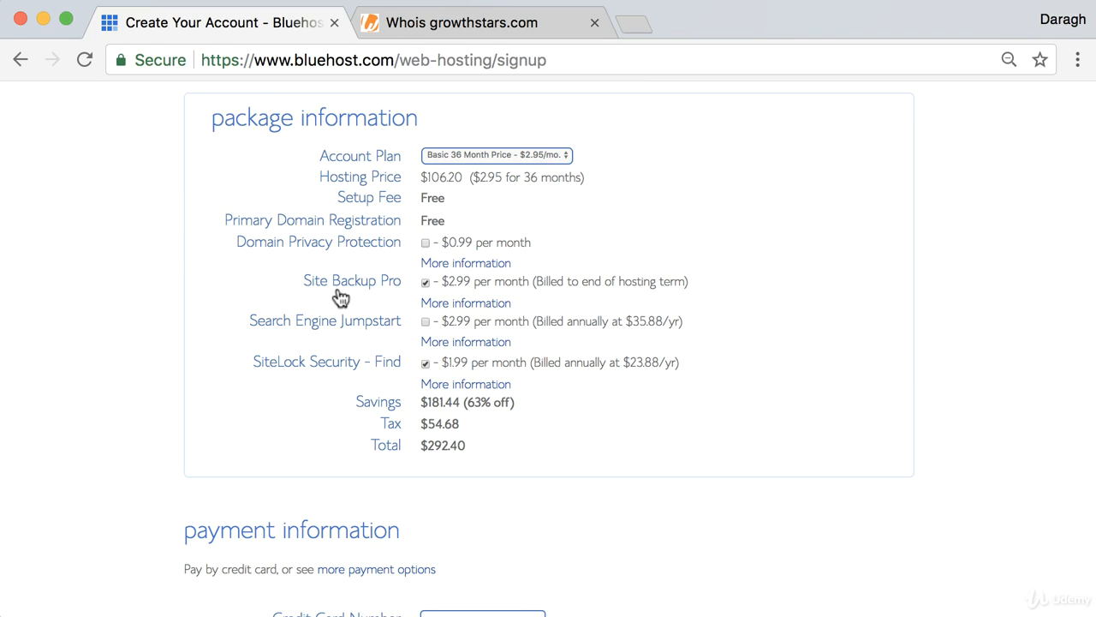
click(595, 23)
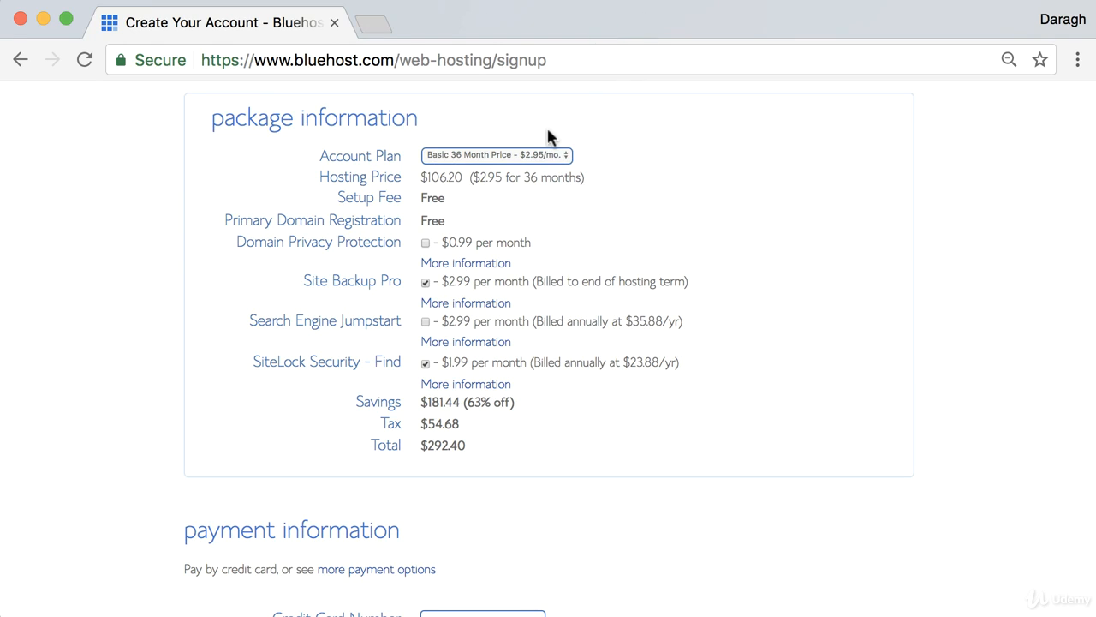
Step: Remove the Site Backup Pro and SiteLock Security - Find extras from the hosting package
scroll(295, 288, down, 2)
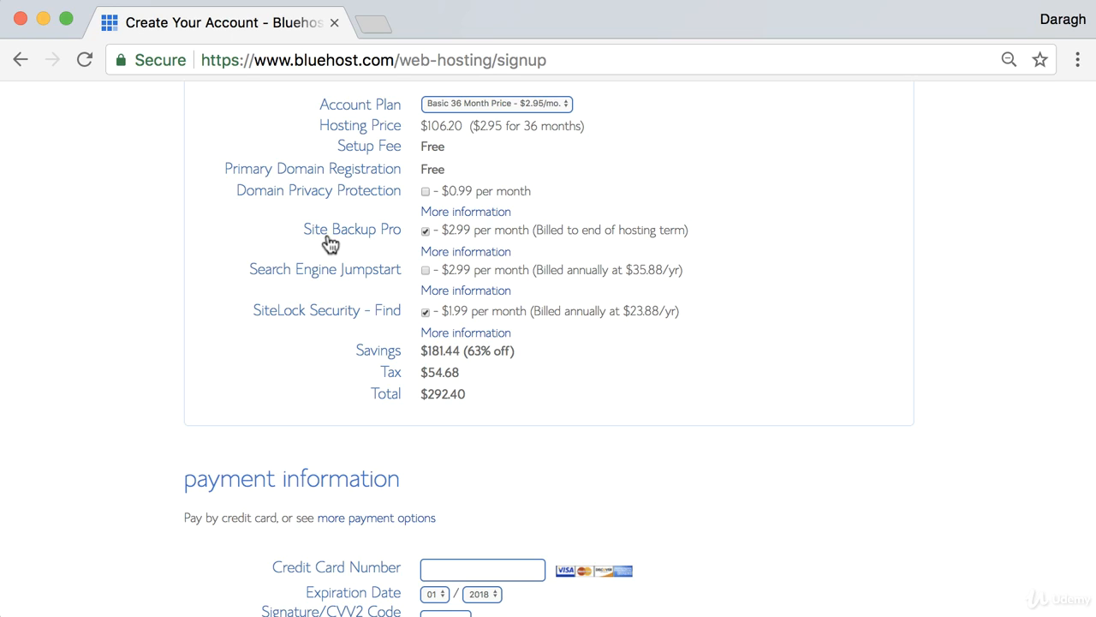
click(426, 231)
scroll(257, 242, down, 1)
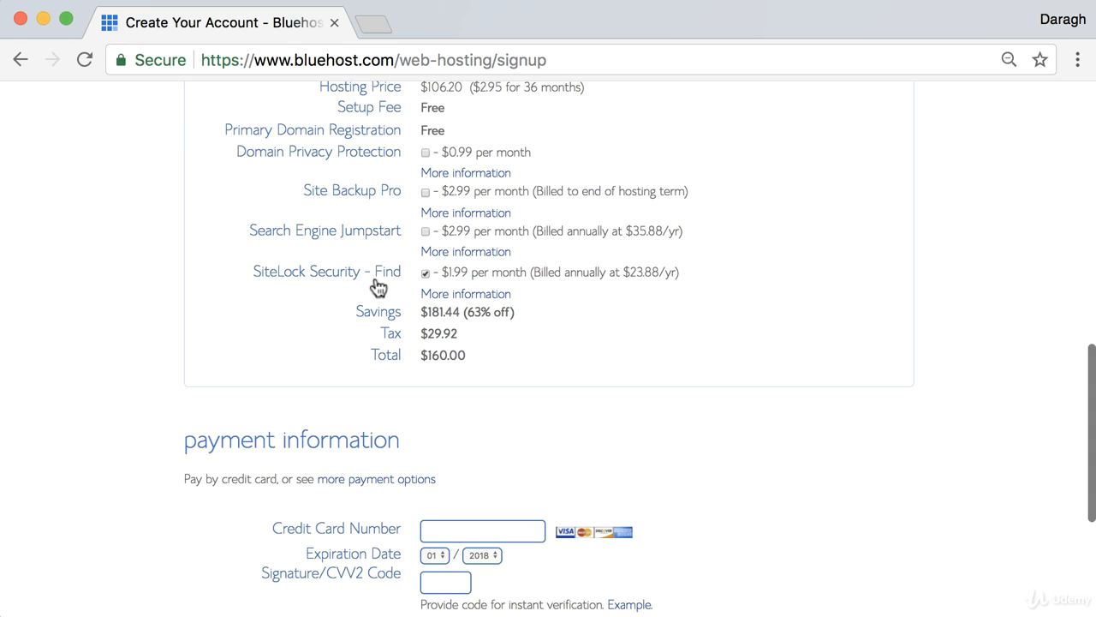
click(423, 275)
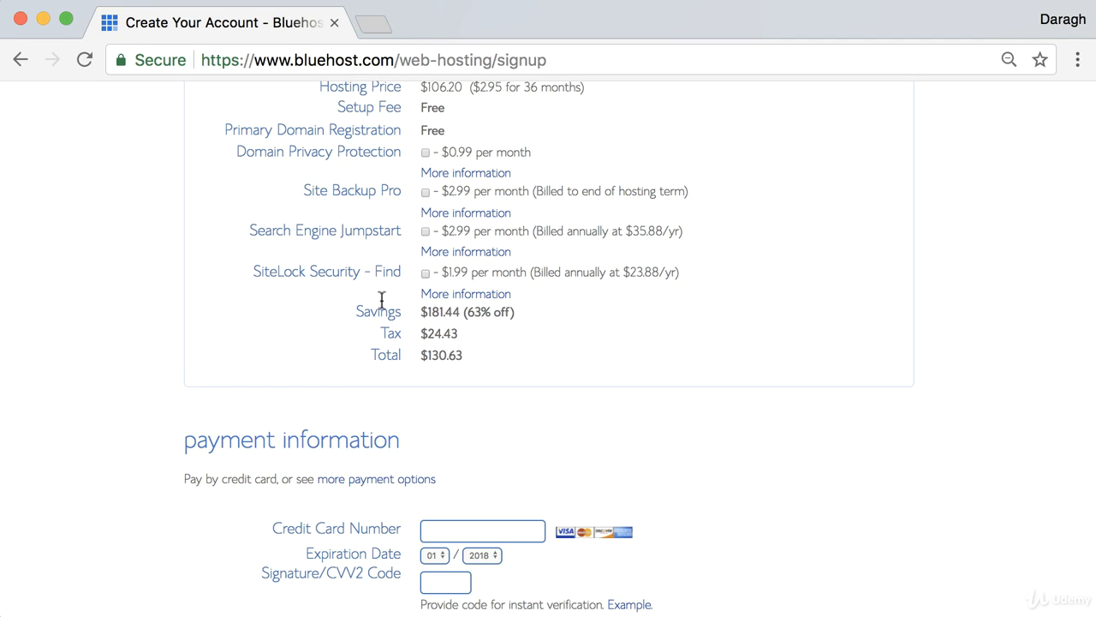
Step: Fill in the payment information with the credit card number, expiration date and signature/CVV2 code
scroll(380, 300, down, 3)
scroll(381, 300, down, 2)
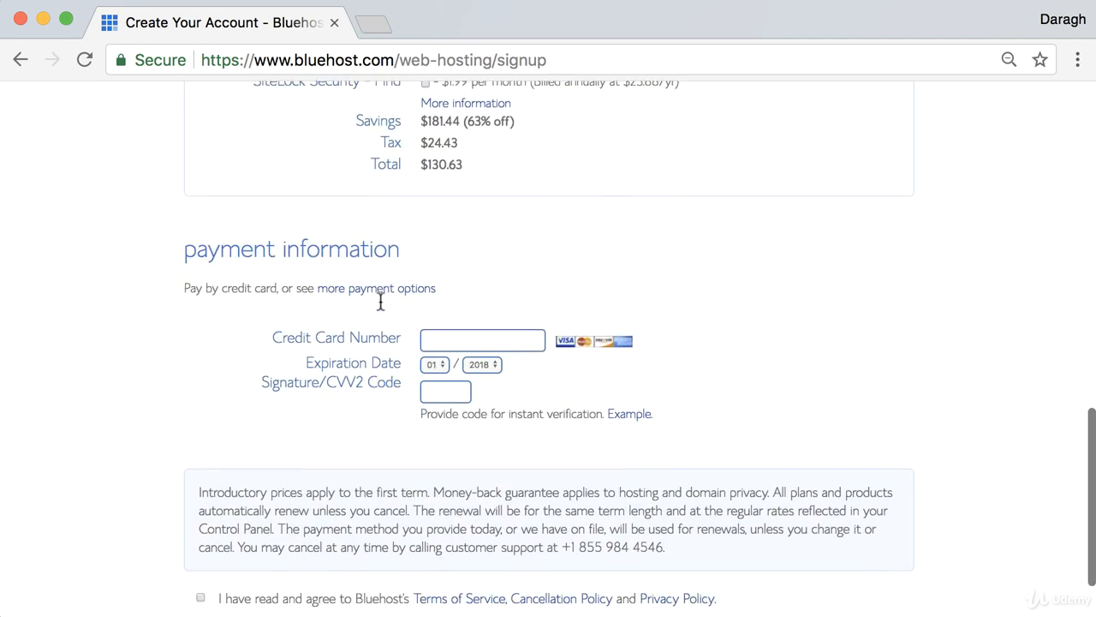
scroll(378, 308, down, 1)
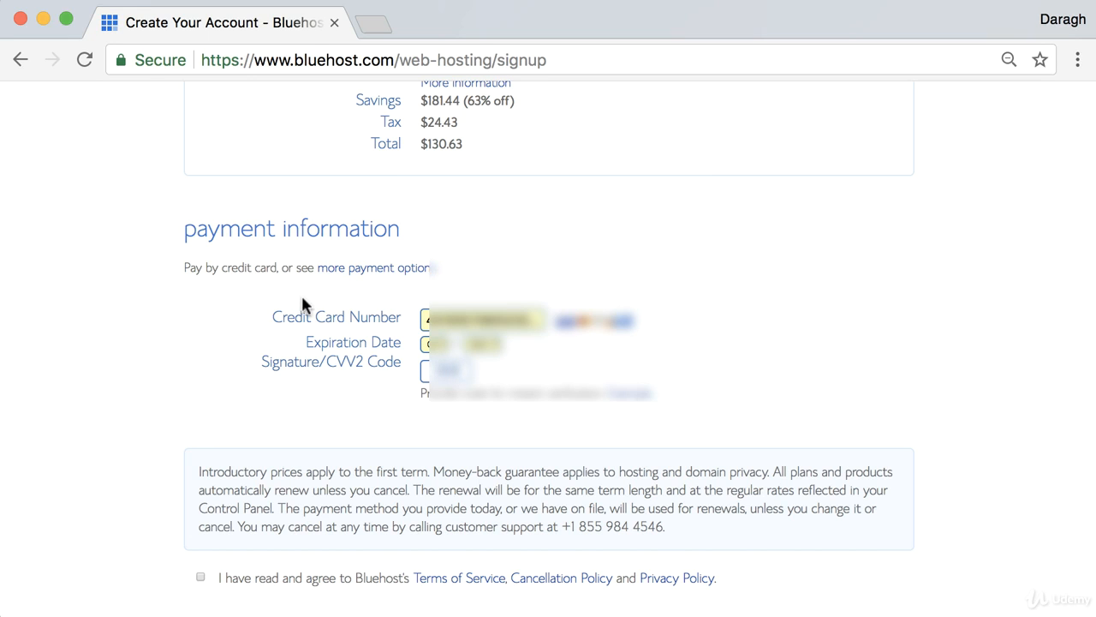
Step: Submit the Bluehost signup form with the Terms of Service agreement accepted and open the account's password creation page
scroll(288, 312, down, 2)
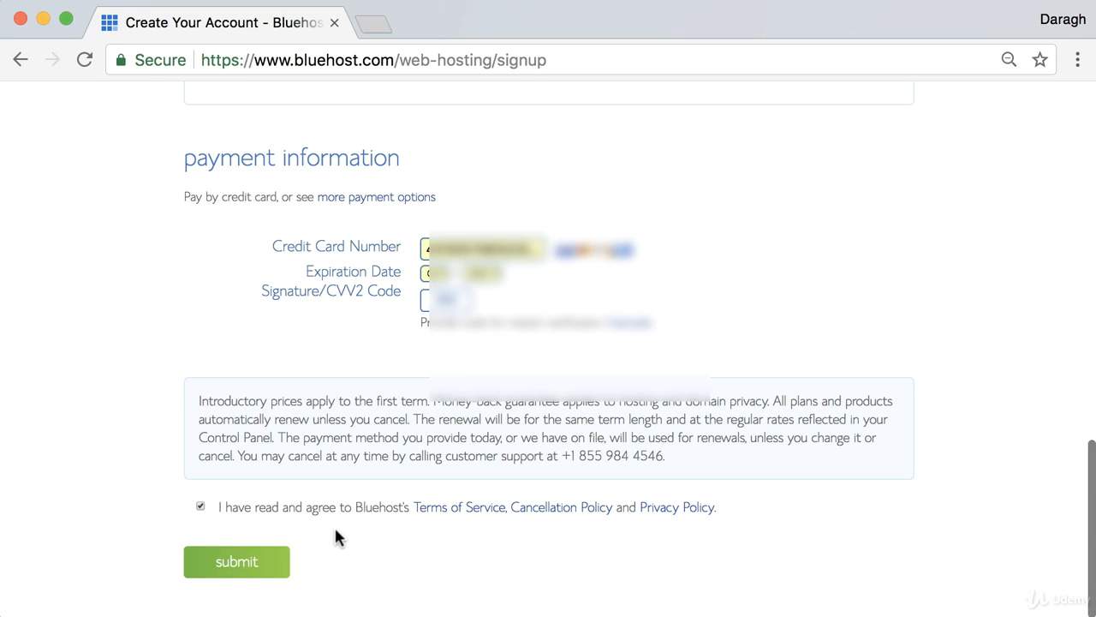
click(237, 567)
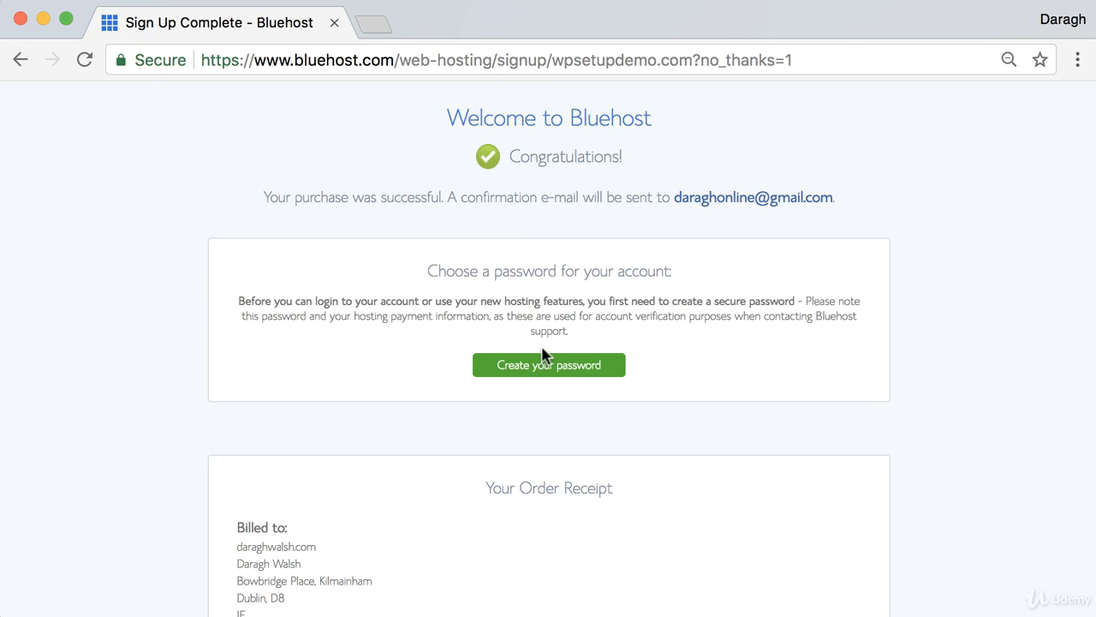
click(548, 366)
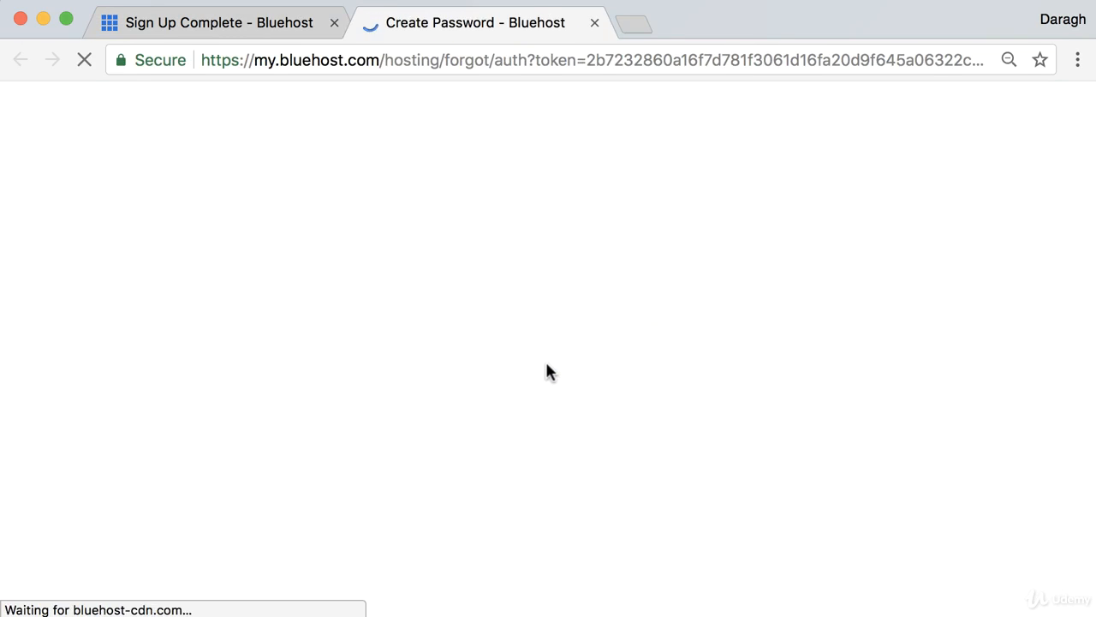
scroll(290, 333, down, 3)
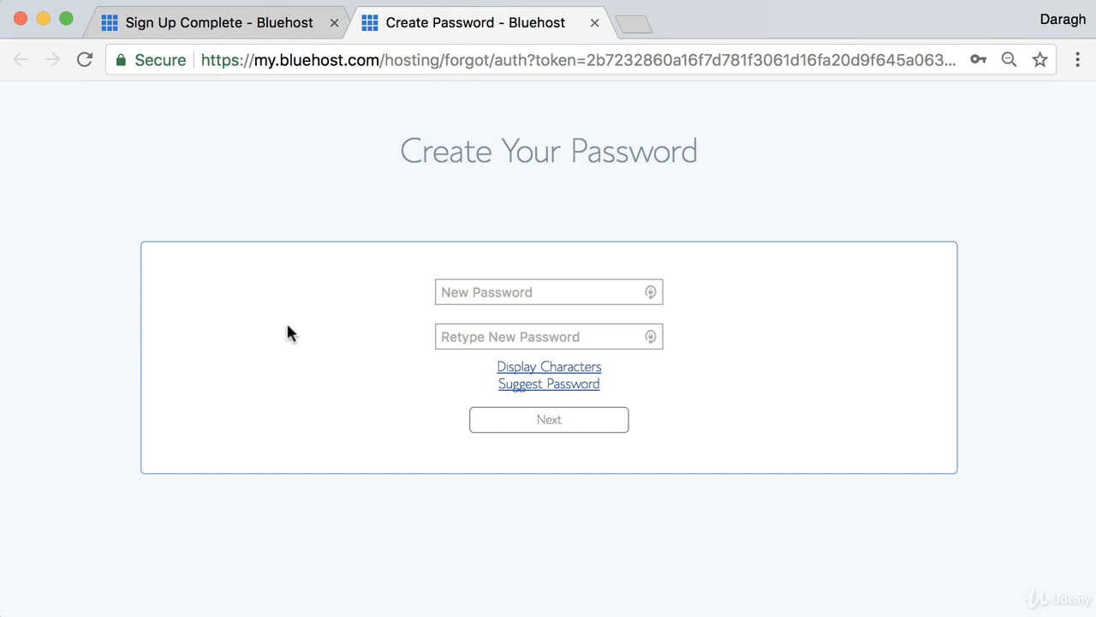
Step: Create the account password by entering it in both password fields, and agree to Bluehost's Privacy Policy and Terms of Service
click(443, 292)
key(super+v)
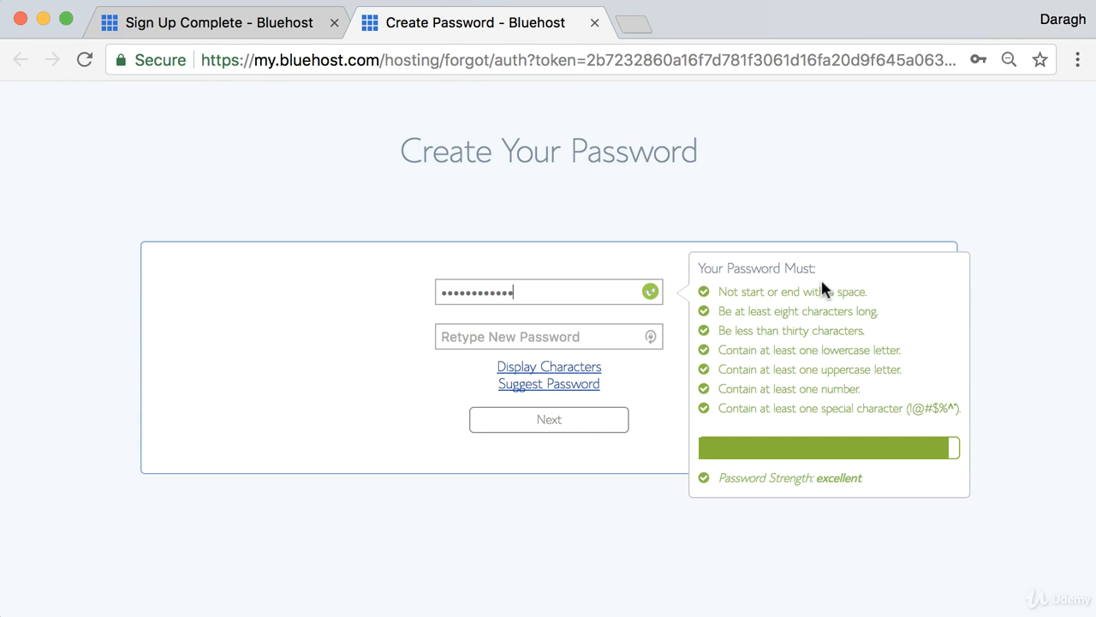
click(472, 336)
key(super+v)
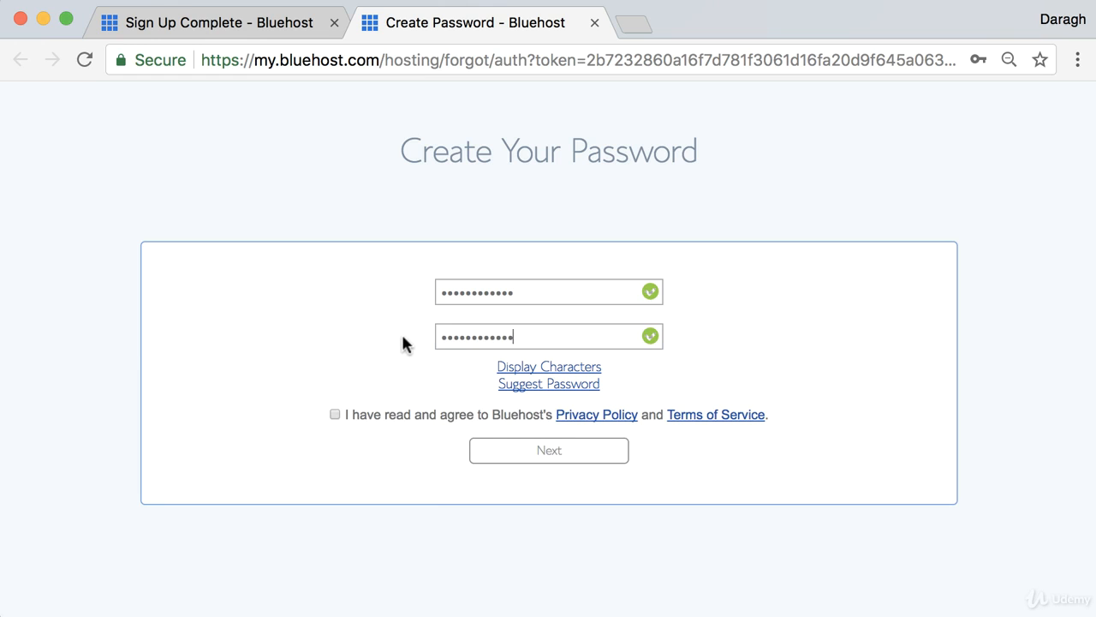
click(333, 413)
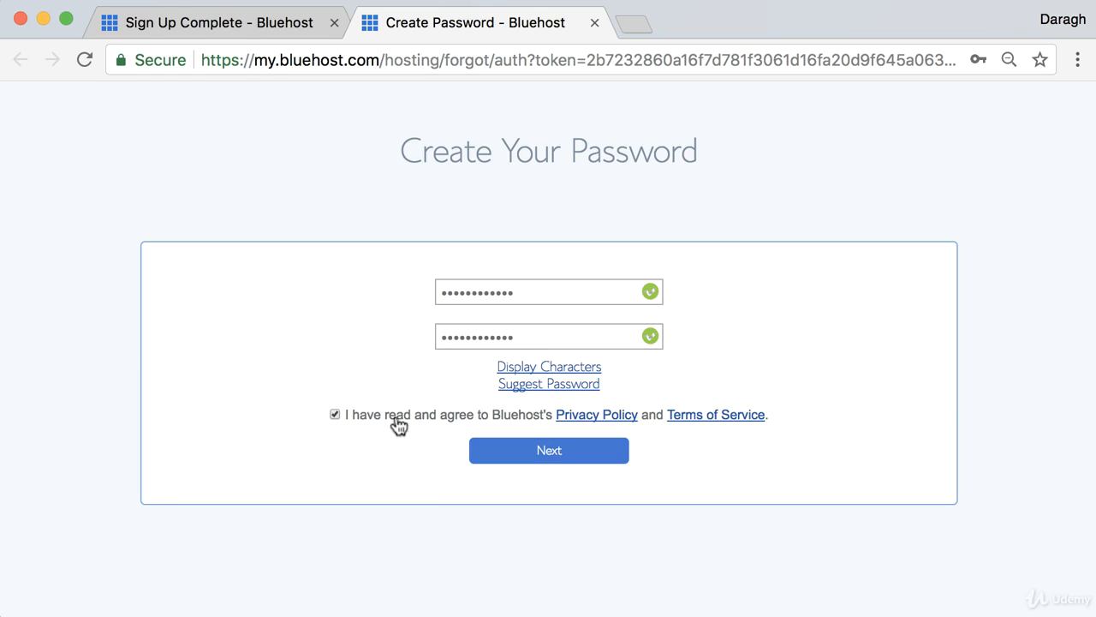
click(557, 454)
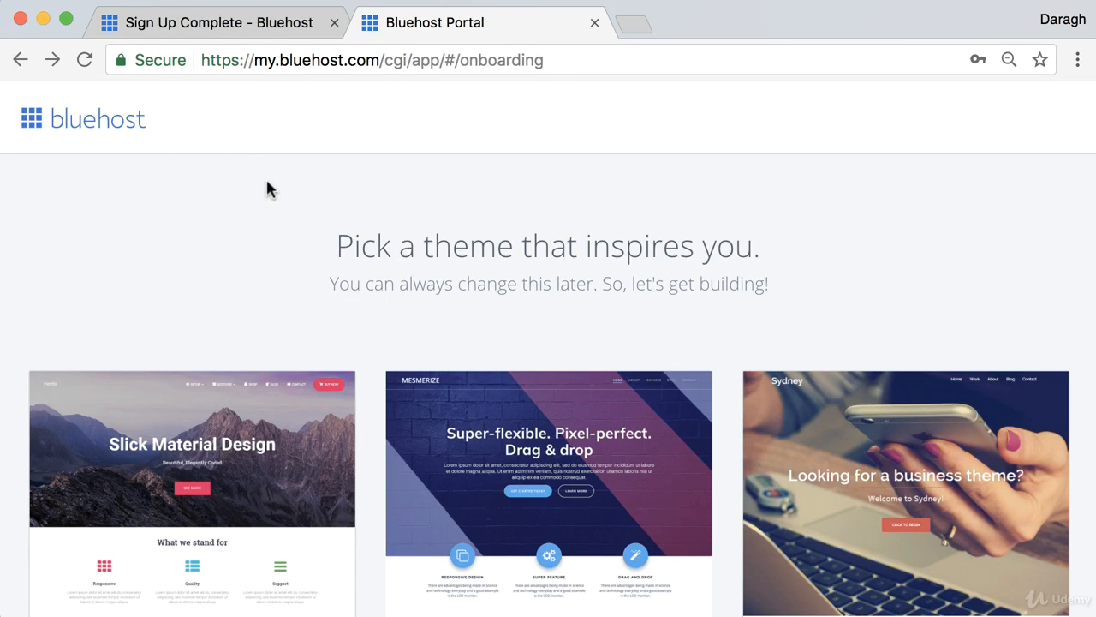
Step: Skip the theme selection and start building the site to open its WordPress dashboard
scroll(273, 196, down, 15)
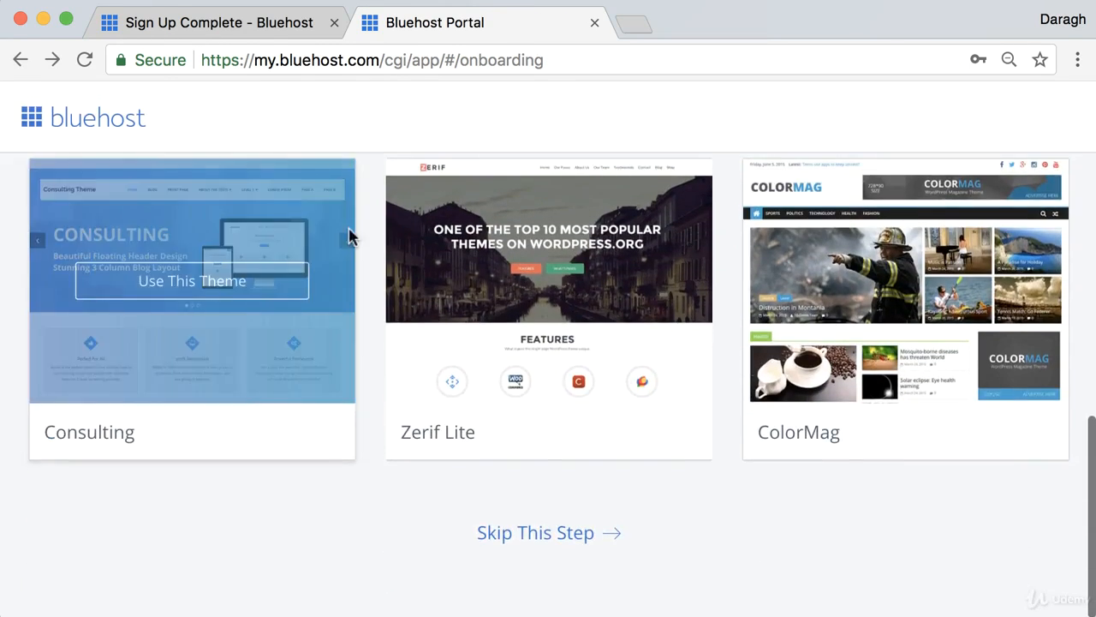
click(553, 536)
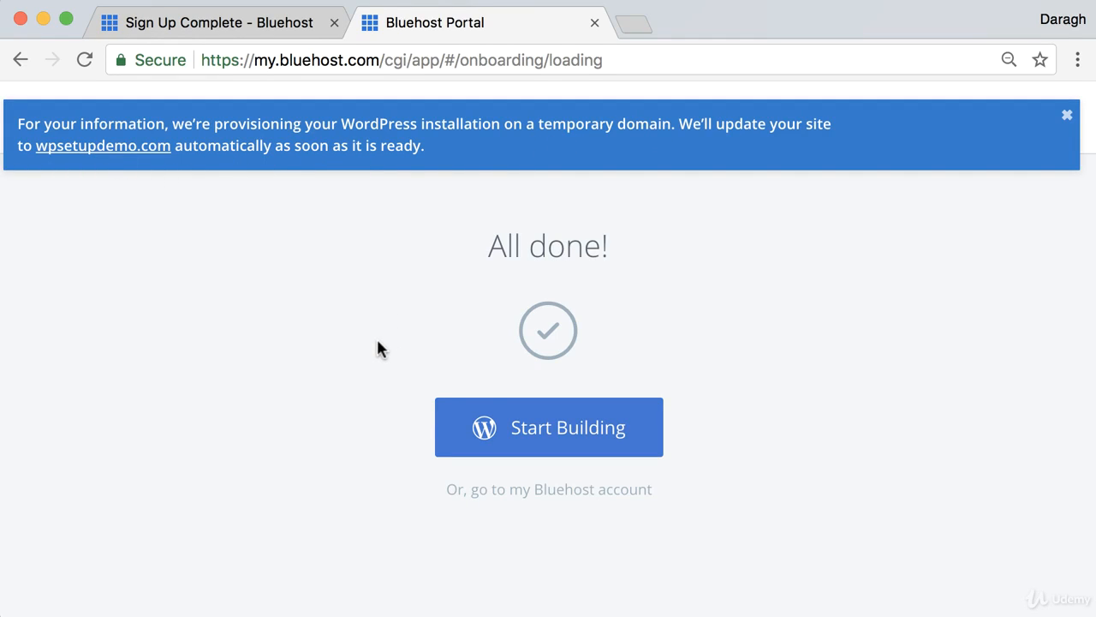
click(551, 428)
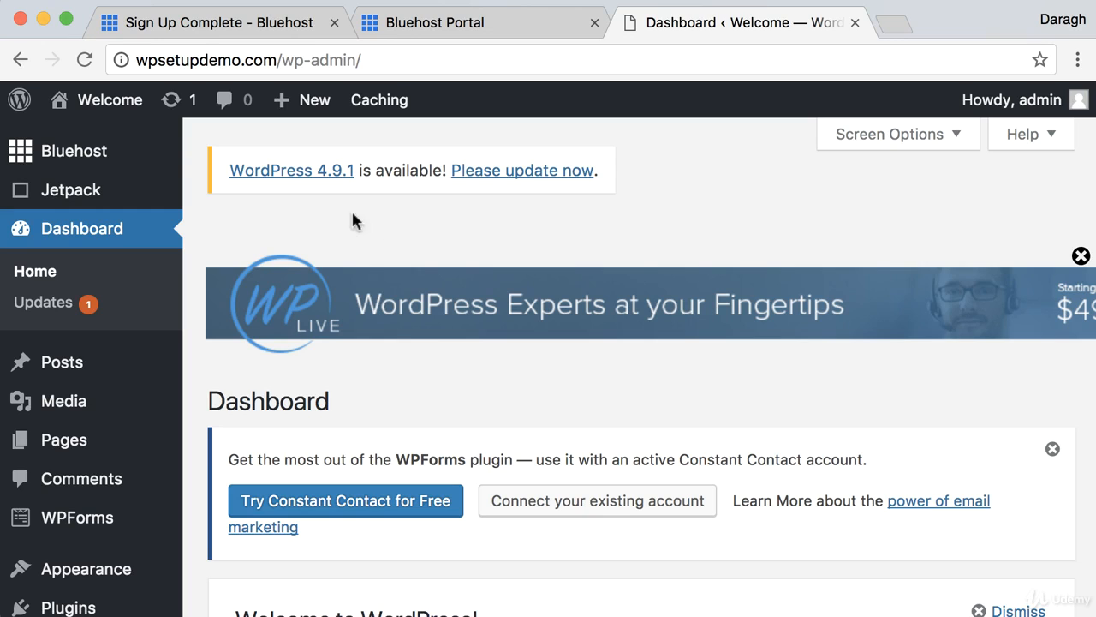
Step: Open the wpsetupdemo.com front end in a new tab, examine its header, posts and sidebar, and return to the WordPress dashboard
mouse_move(110, 110)
right_click(92, 138)
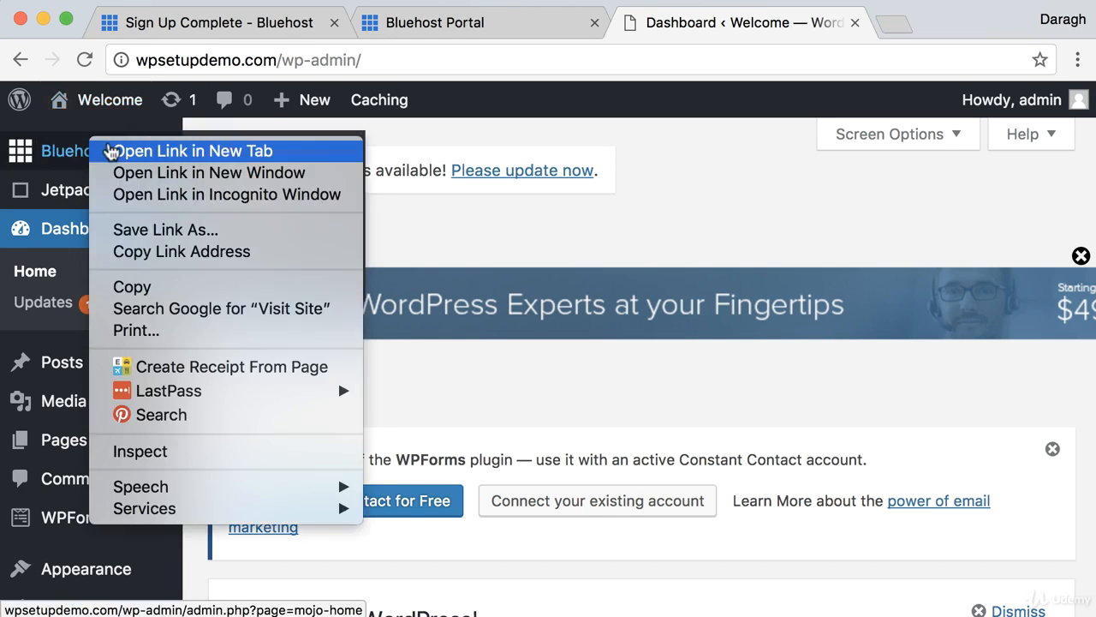
click(110, 151)
click(880, 28)
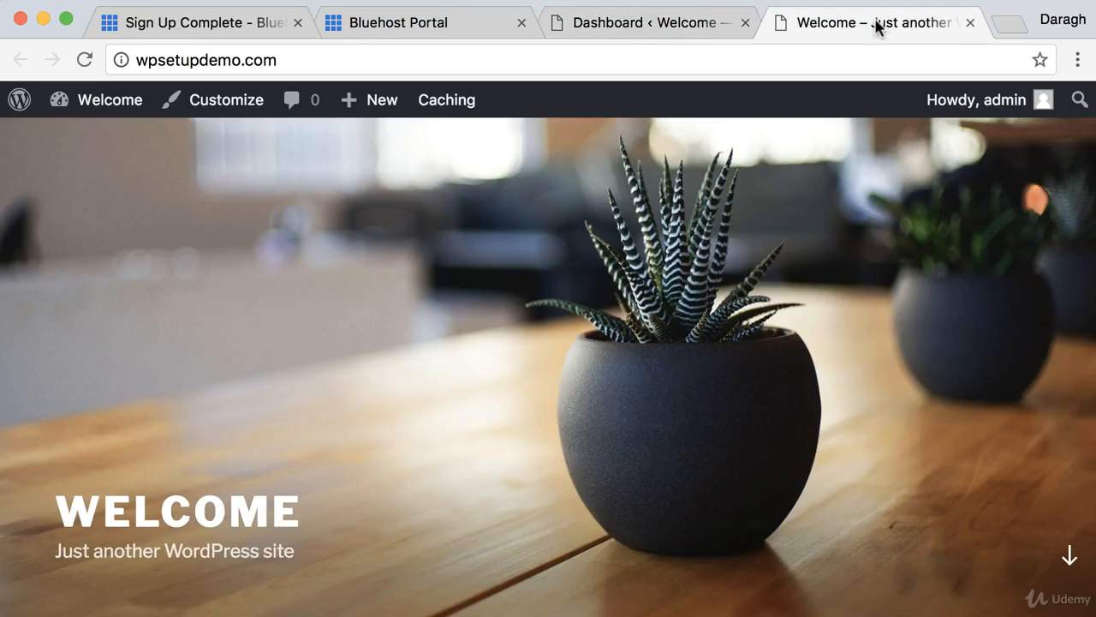
scroll(659, 231, down, 5)
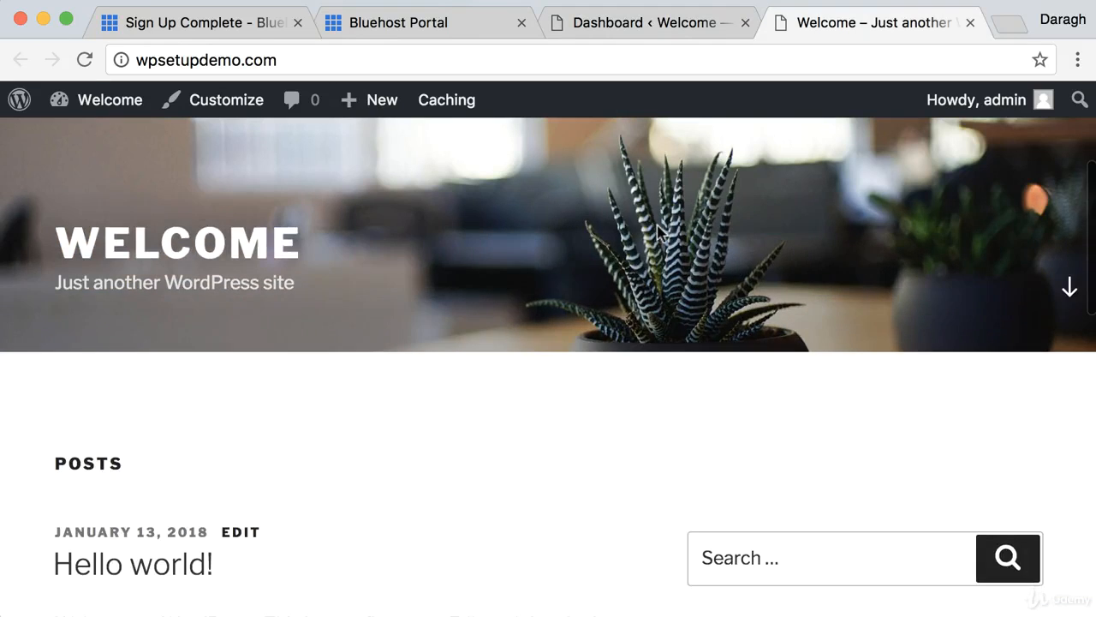
scroll(658, 231, down, 8)
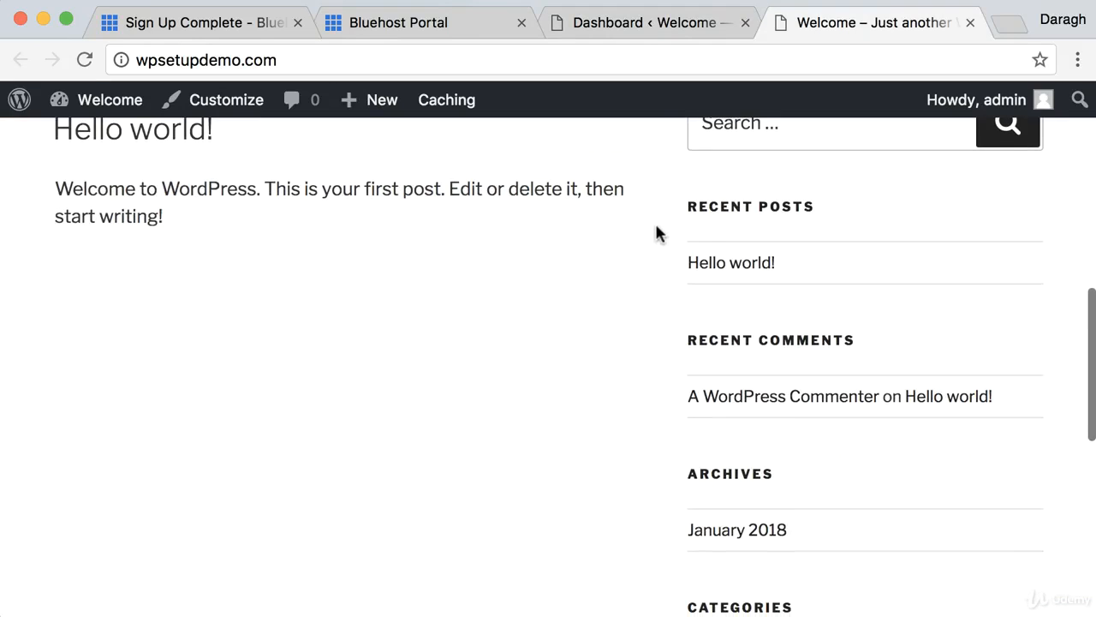
scroll(654, 232, up, 2)
scroll(654, 231, down, 3)
scroll(655, 231, up, 4)
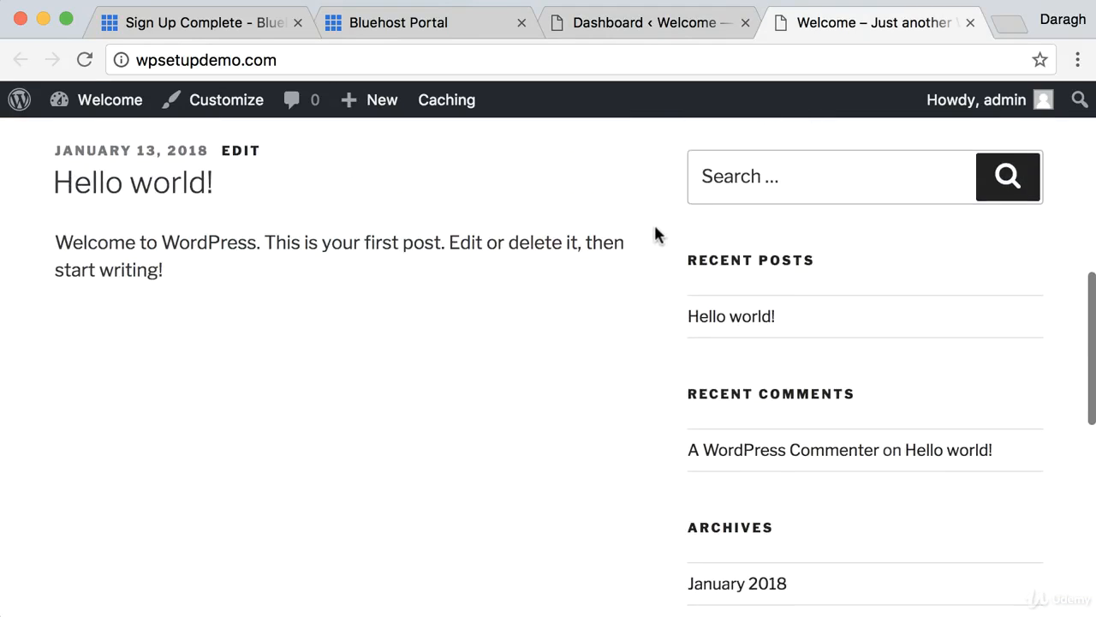
scroll(656, 233, up, 6)
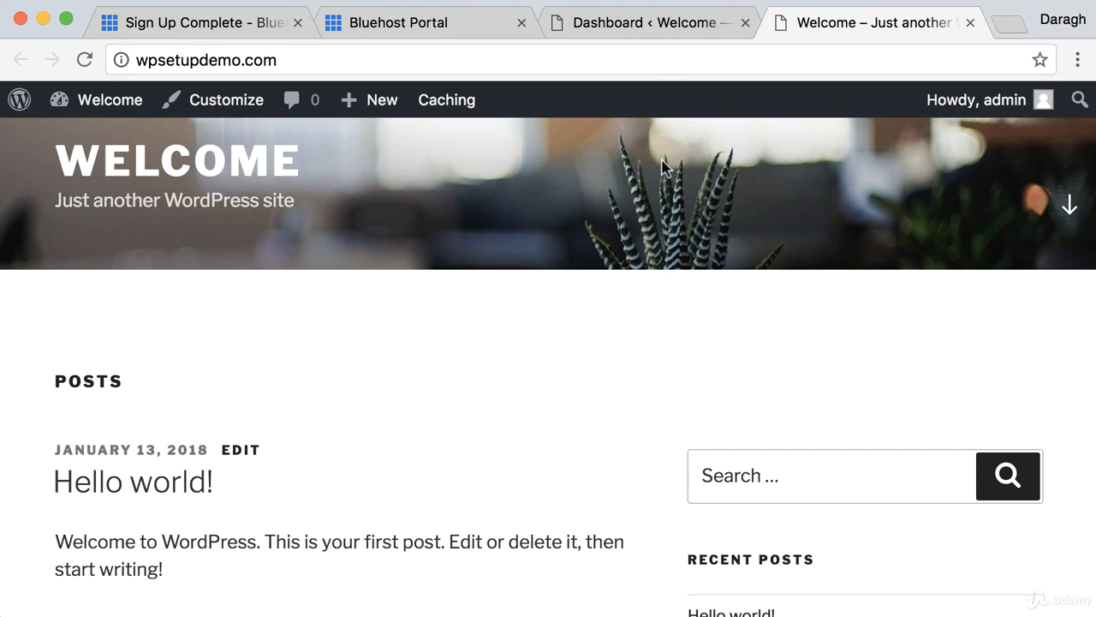
click(655, 23)
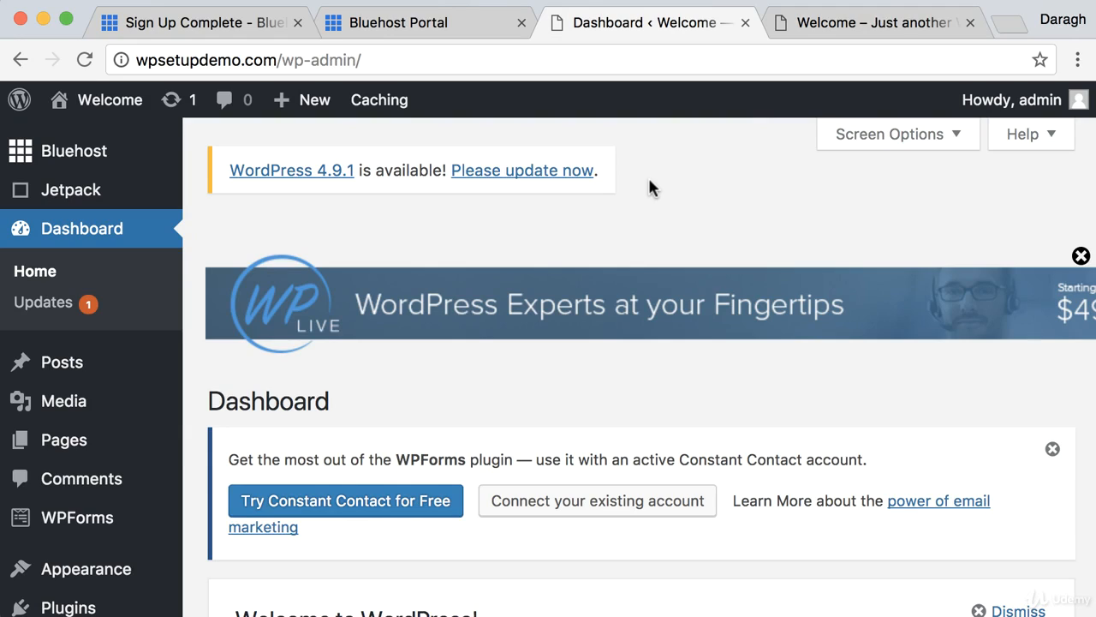